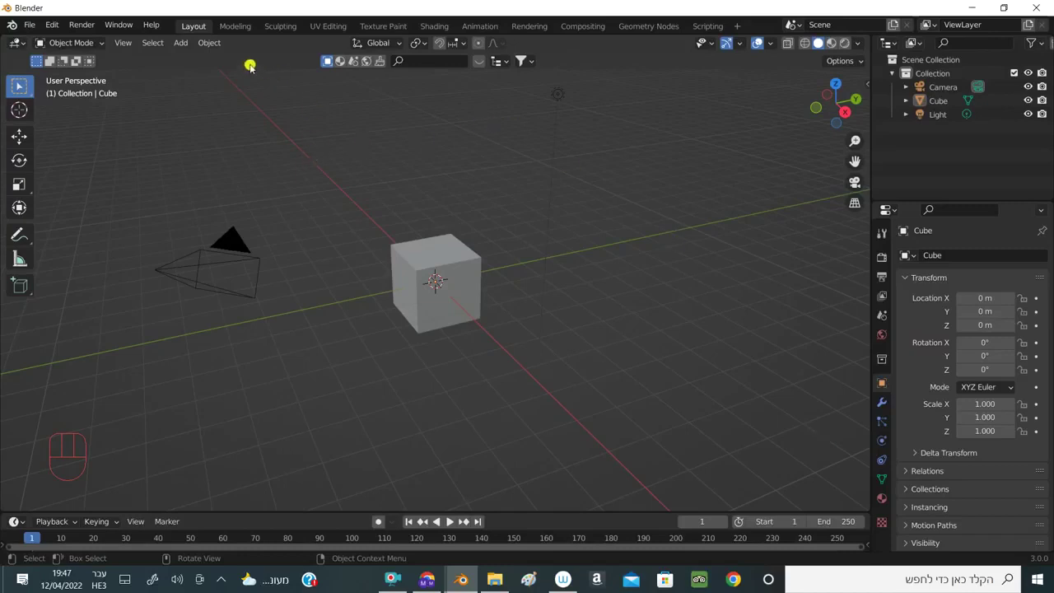
Add a text object at the origin and check it from the camera and front views.
{"action": "left_click", "coordinate": [181, 43]}
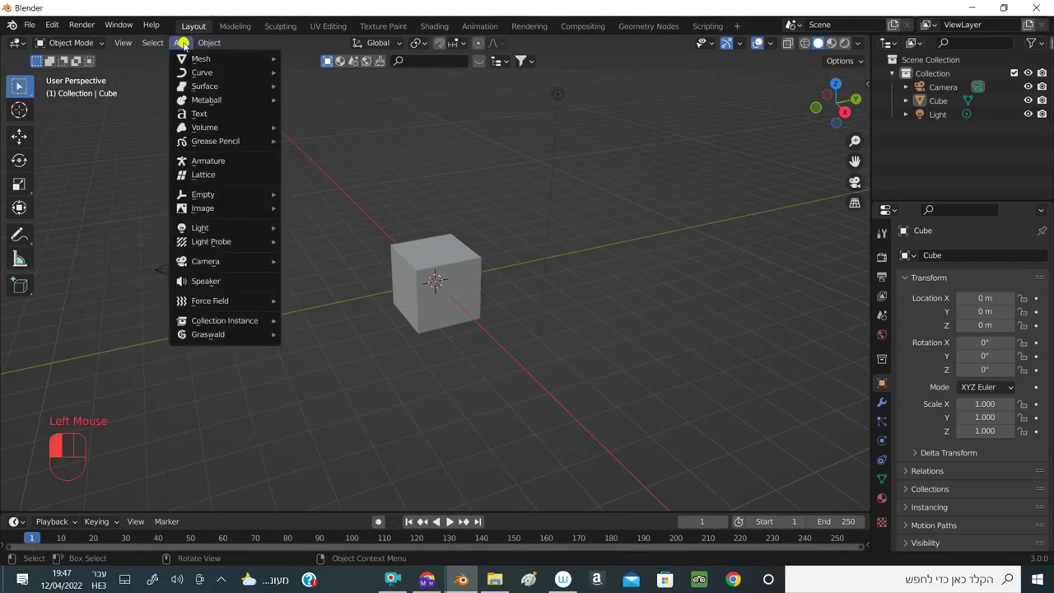
{"action": "left_click", "coordinate": [202, 114]}
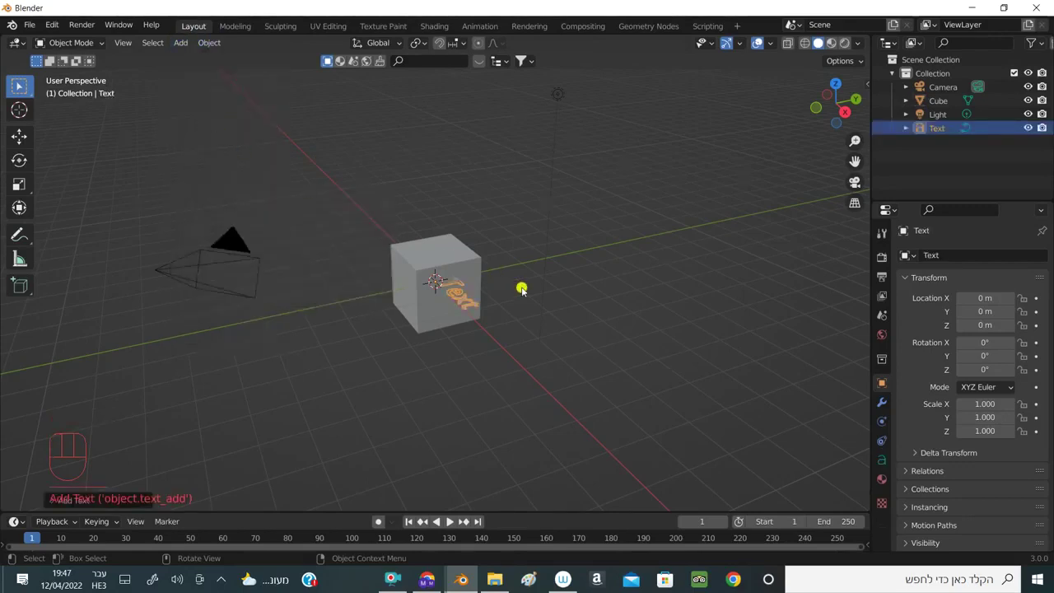
{"action": "key", "text": "KP_0"}
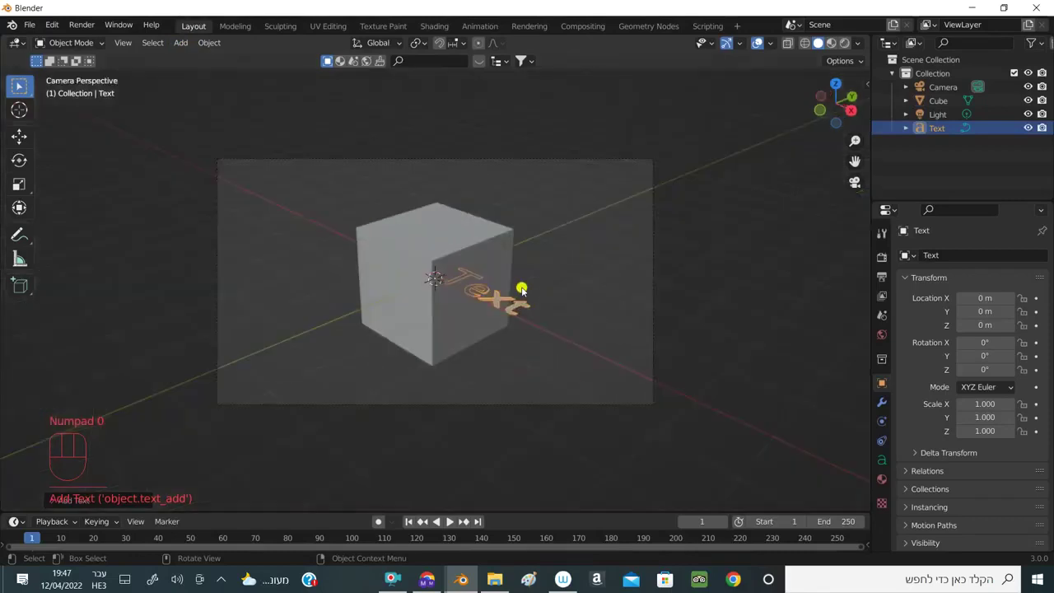
{"action": "key", "text": "KP_1"}
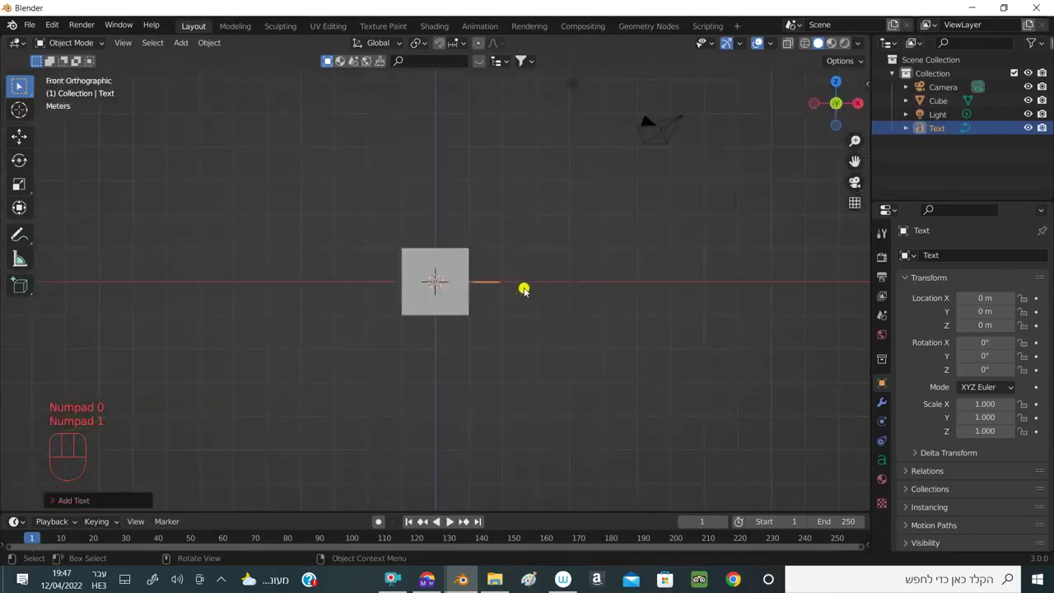
{"action": "left_click_drag", "start_coordinate": [828, 104], "coordinate": [760, 478]}
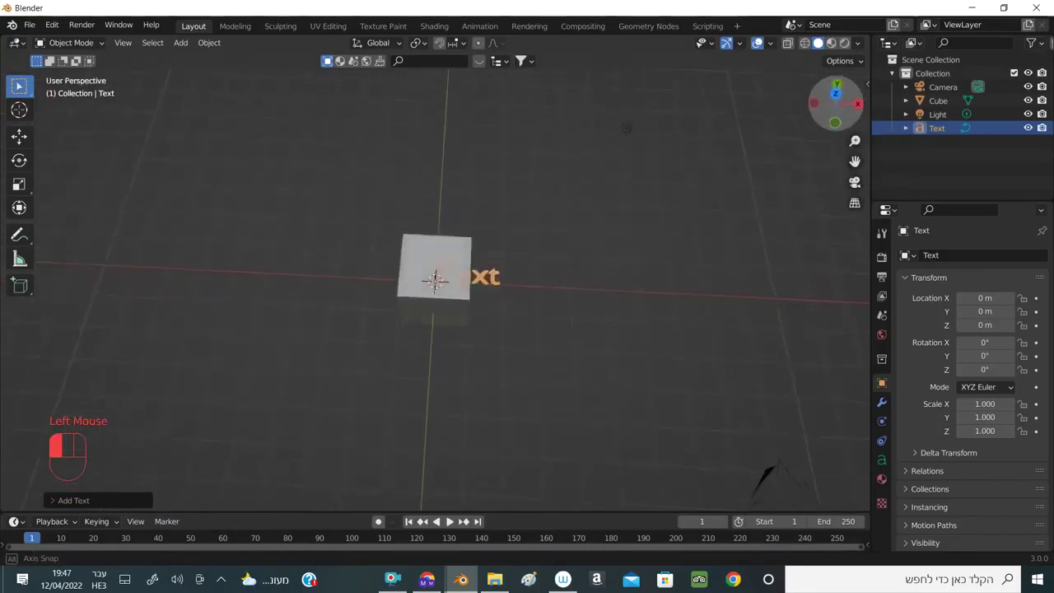
Select the default cube and delete it.
{"action": "left_click", "coordinate": [532, 313]}
{"action": "key", "text": "Delete"}
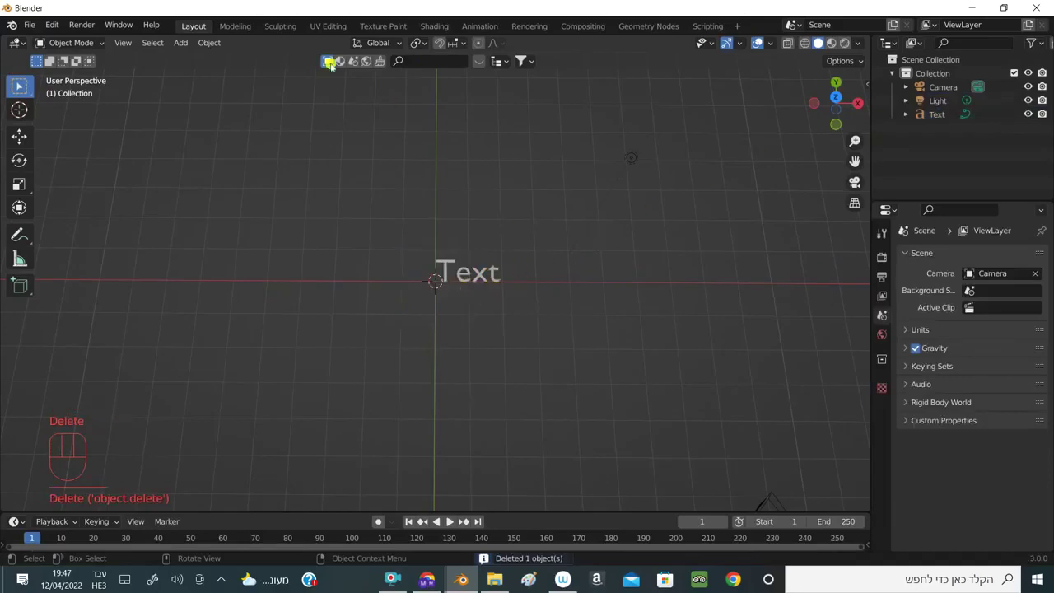
{"action": "left_click", "coordinate": [95, 43]}
Put the text object into Edit Mode, erase the word 'Text' and type test characters.
{"action": "left_click", "coordinate": [94, 46]}
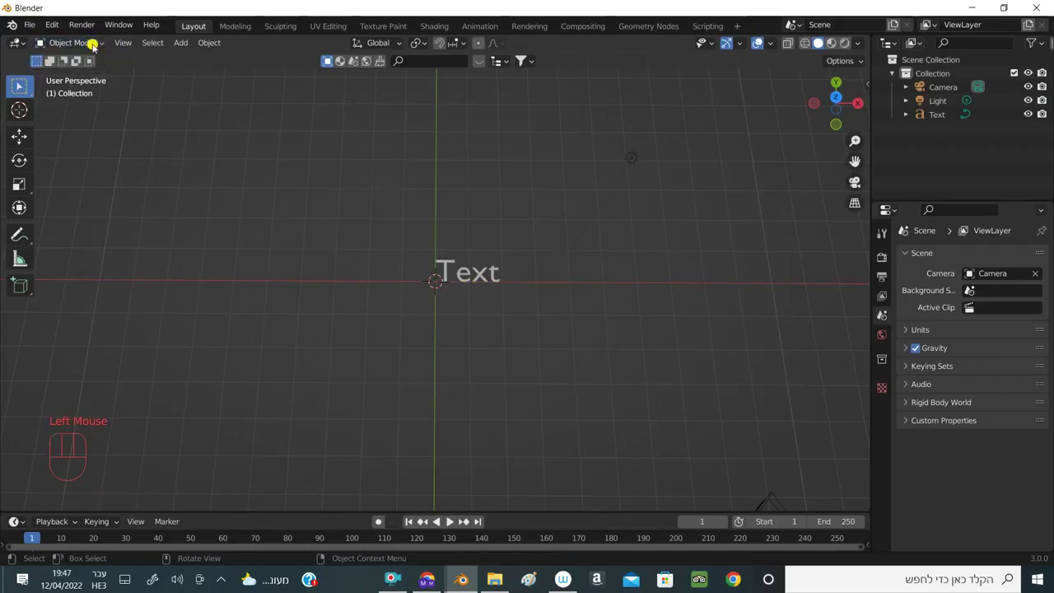
{"action": "double_click", "coordinate": [449, 274]}
{"action": "left_click", "coordinate": [95, 43]}
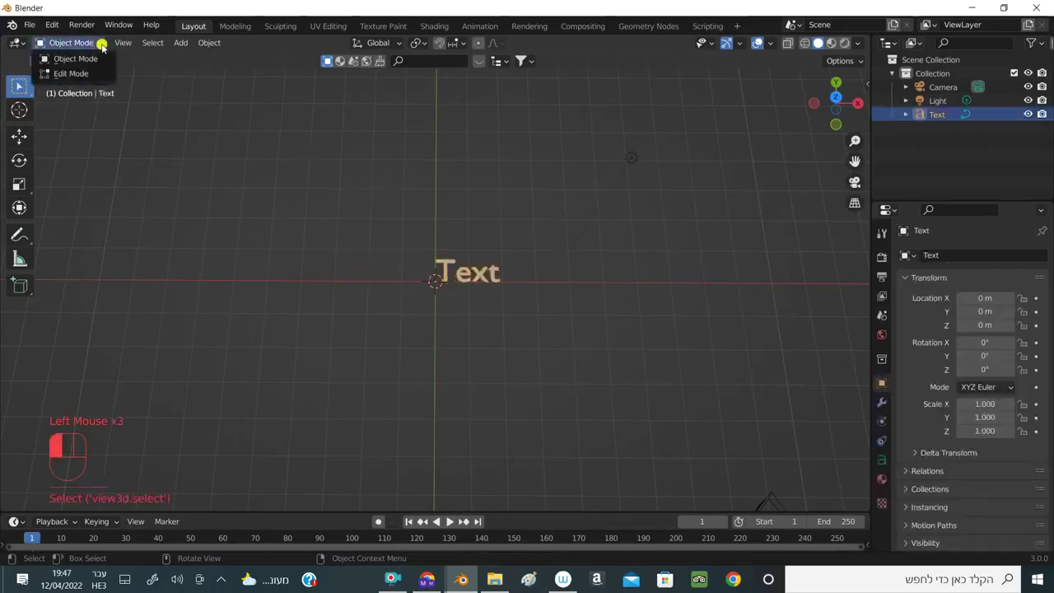
{"action": "left_click", "coordinate": [89, 73]}
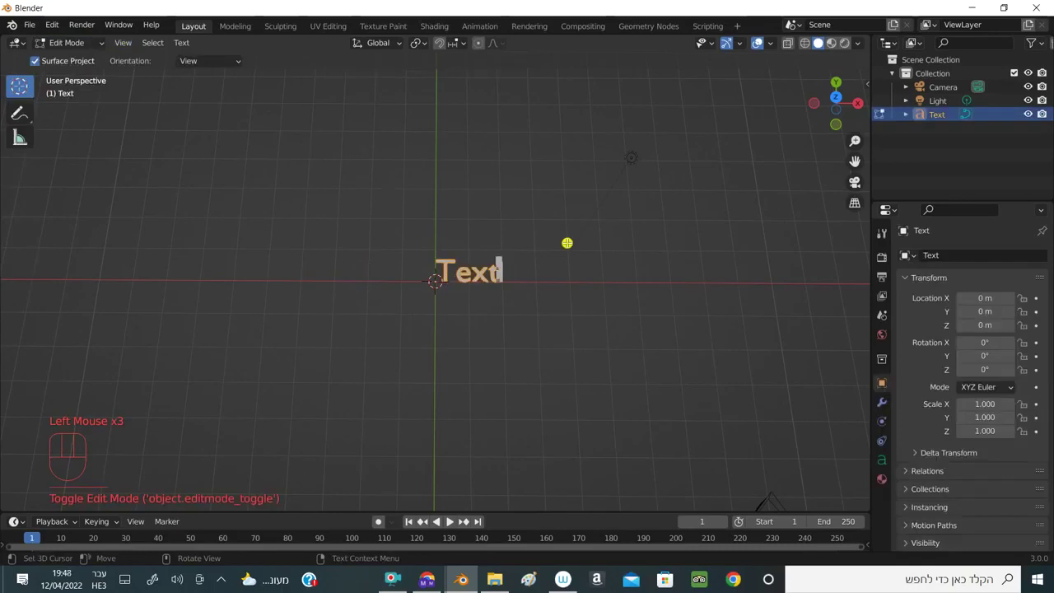
{"action": "key", "text": "BackSpace"}
{"action": "key", "text": "BackSpace"}
{"action": "key", "text": "BackSpace"}
{"action": "key", "text": "BackSpace"}
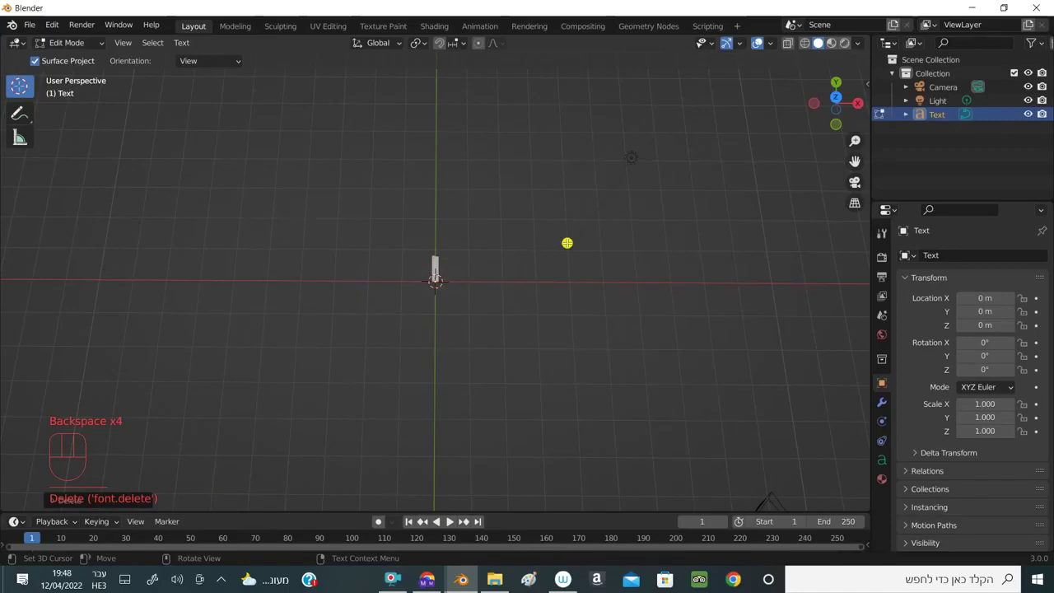
{"action": "type", "text": "bbkjkj"}
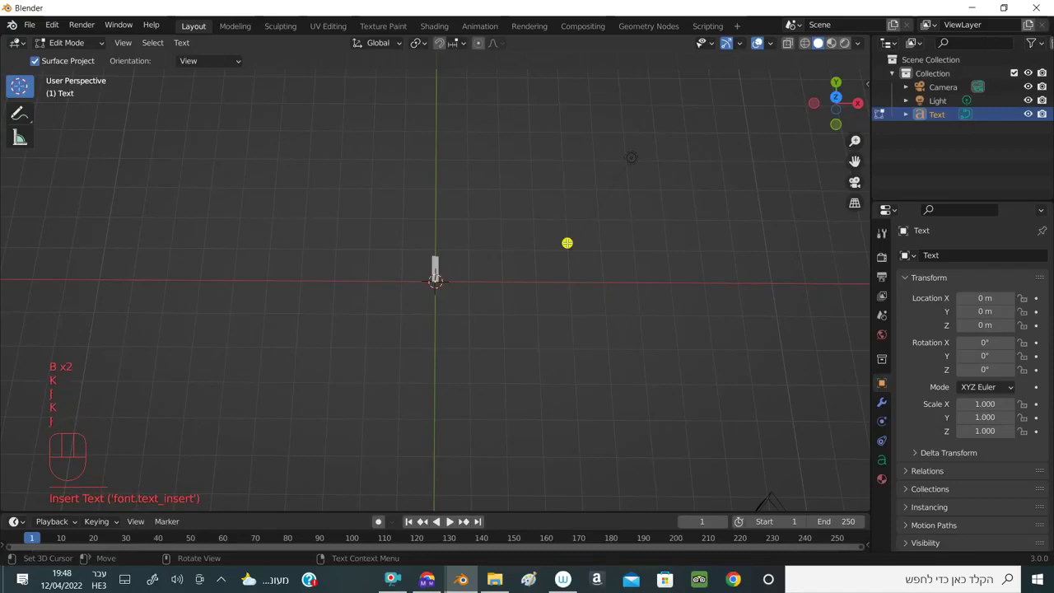
{"action": "type", "text": "kjfkjkkgjk"}
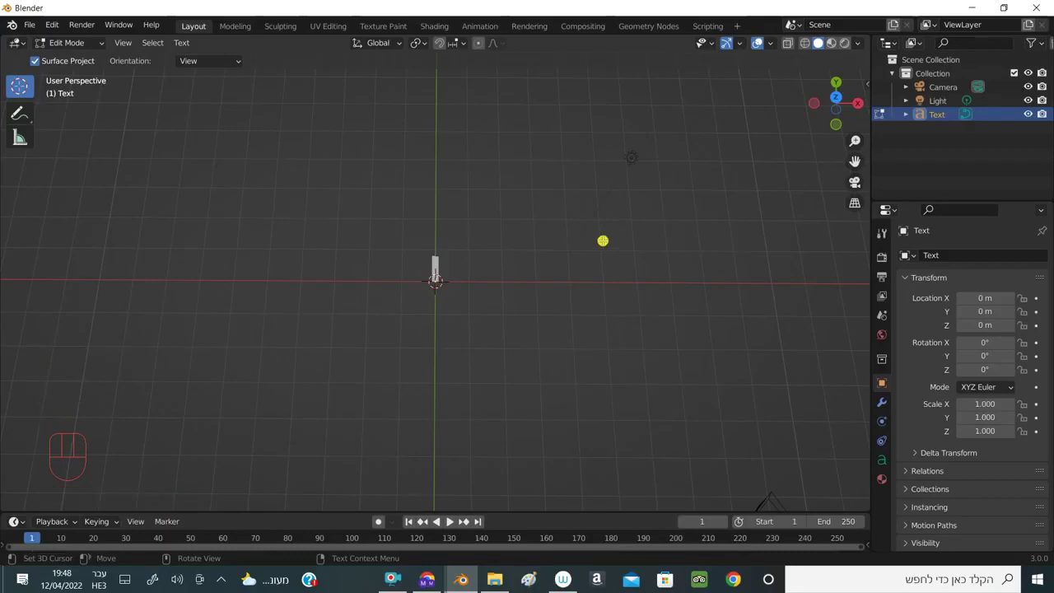
Switch input to English, clear the test letters and make the text read 'blender'.
{"action": "key", "text": "alt+shift"}
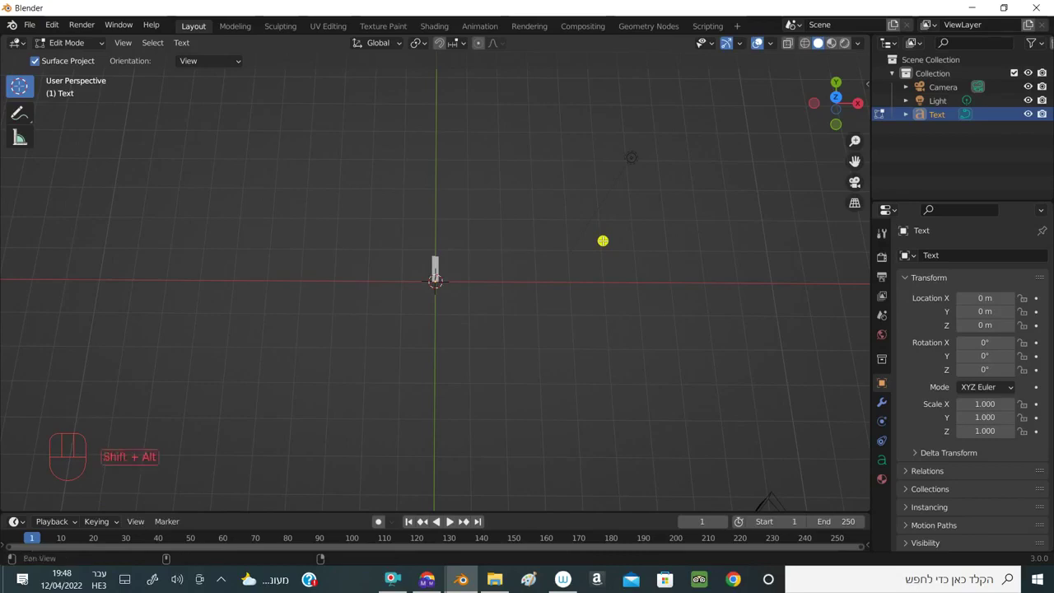
{"action": "type", "text": "kfk"}
{"action": "key", "text": "BackSpace"}
{"action": "key", "text": "BackSpace"}
{"action": "key", "text": "BackSpace"}
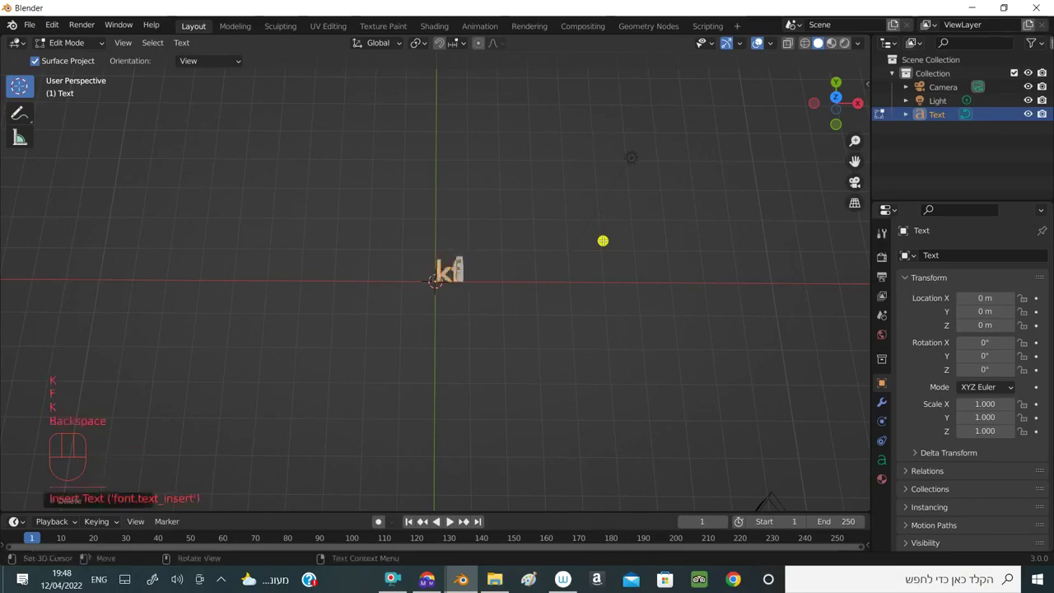
{"action": "type", "text": "ifkdjfk"}
{"action": "key", "text": "BackSpace"}
{"action": "key", "text": "BackSpace"}
{"action": "key", "text": "BackSpace"}
{"action": "key", "text": "BackSpace"}
{"action": "key", "text": "BackSpace"}
{"action": "key", "text": "BackSpace"}
{"action": "key", "text": "BackSpace"}
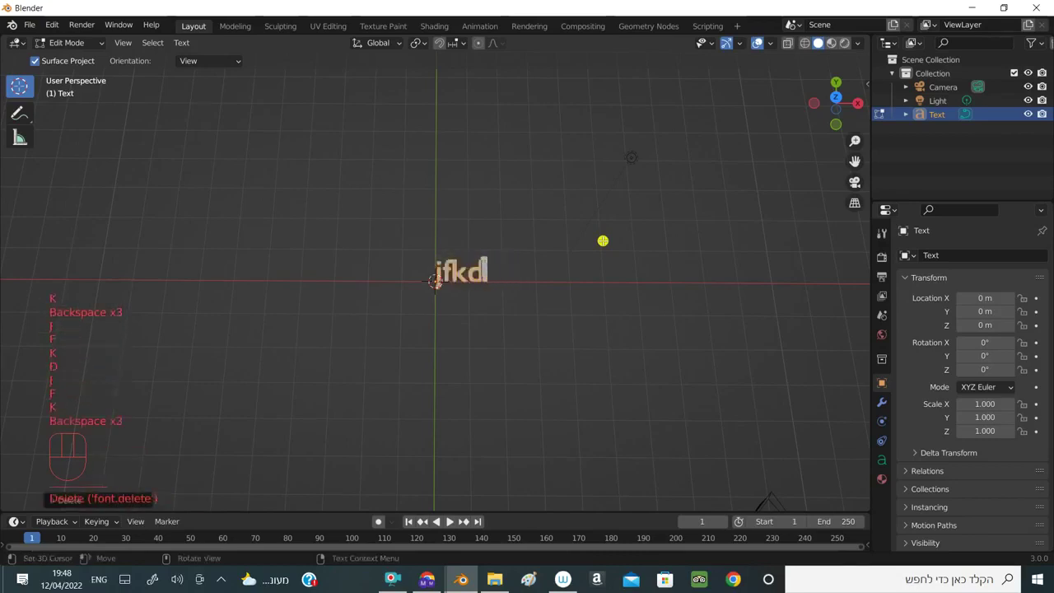
{"action": "type", "text": "blender"}
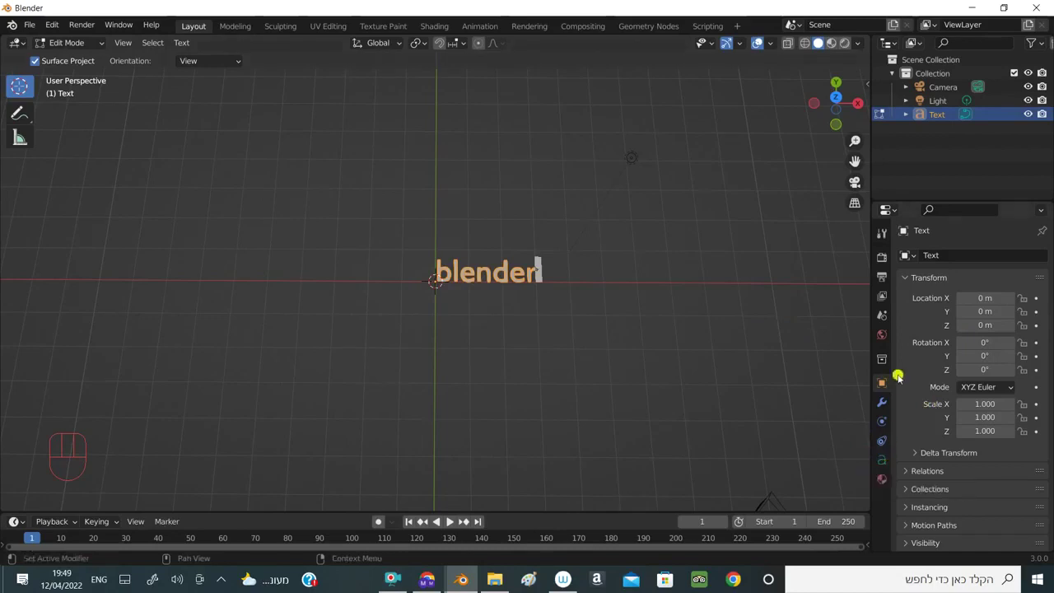
{"action": "left_click", "coordinate": [882, 463]}
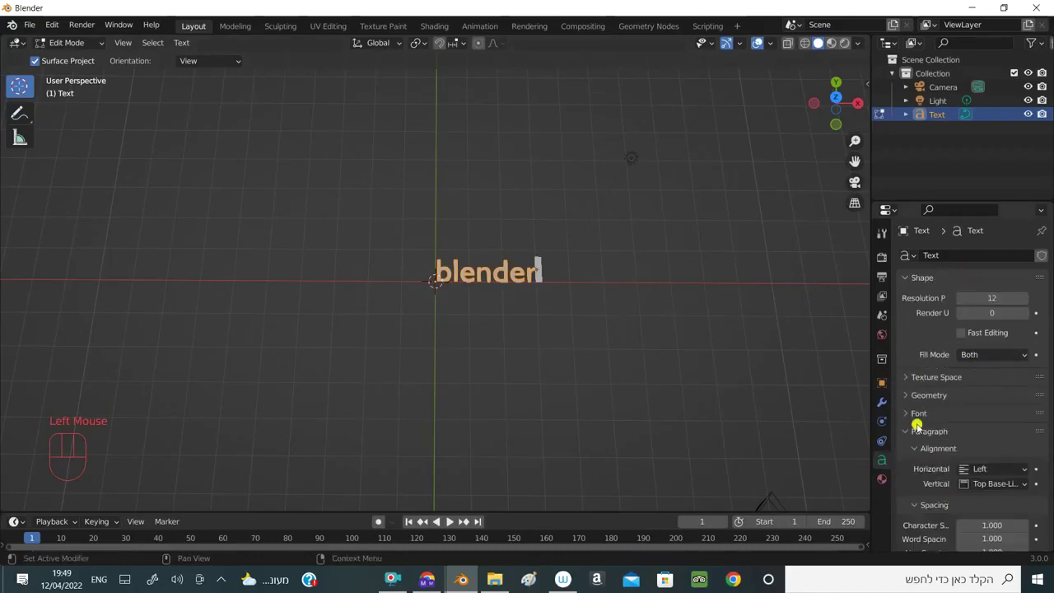
Scroll the text object's properties and expand the Font panel.
{"action": "scroll", "coordinate": [919, 423], "scroll_direction": "down", "scroll_amount": 2}
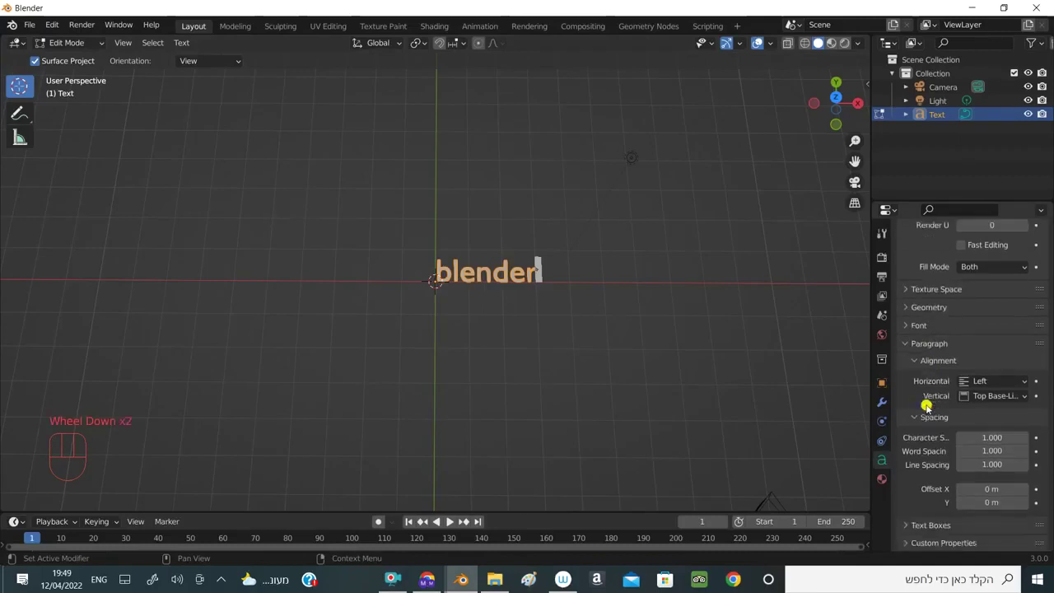
{"action": "scroll", "coordinate": [976, 409], "scroll_direction": "up", "scroll_amount": 4}
{"action": "scroll", "coordinate": [955, 404], "scroll_direction": "down", "scroll_amount": 3}
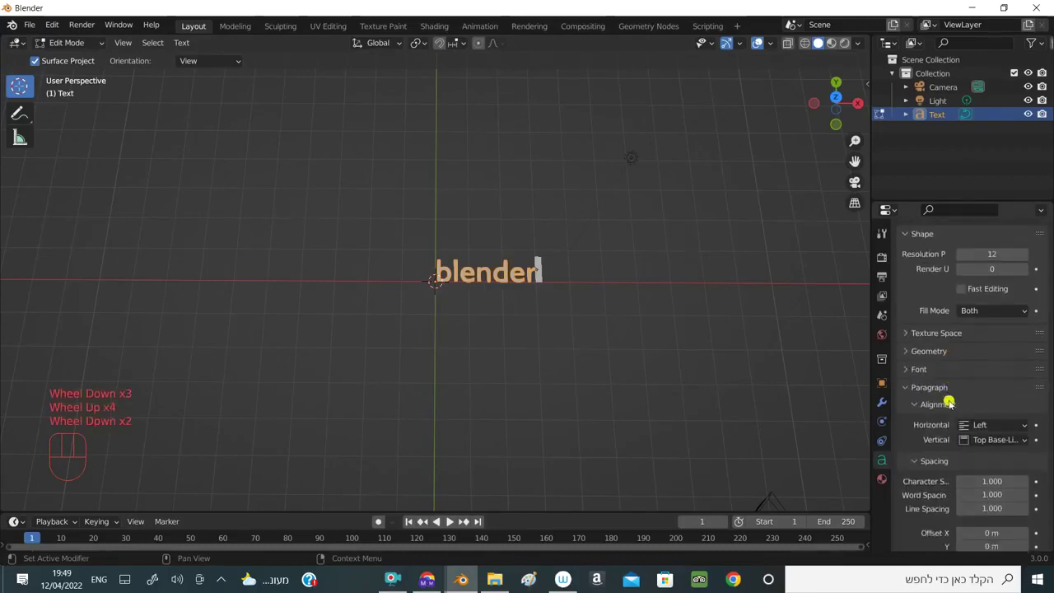
{"action": "left_click", "coordinate": [907, 371]}
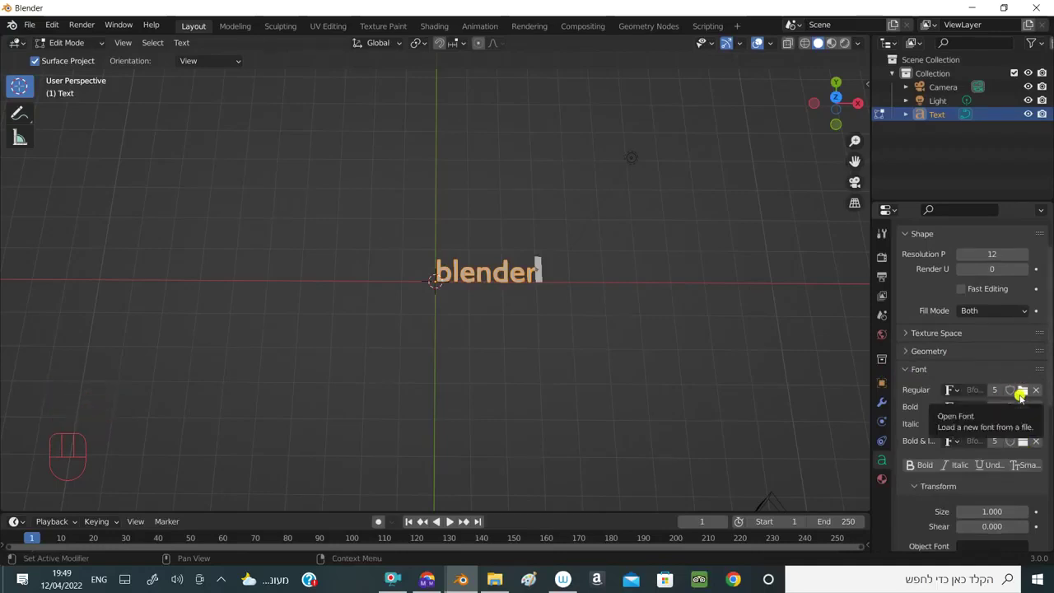
Load AR CHRISTY from C:\WINDOWS\Fonts as the text's regular font.
{"action": "left_click", "coordinate": [1022, 392]}
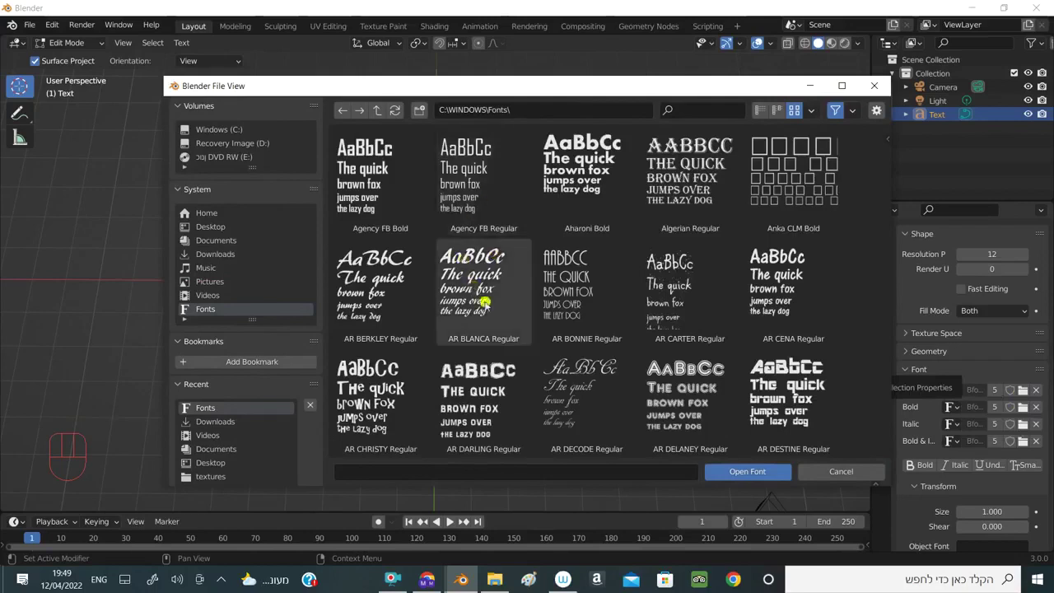
{"action": "scroll", "coordinate": [494, 263], "scroll_direction": "down", "scroll_amount": 5}
{"action": "scroll", "coordinate": [496, 314], "scroll_direction": "down", "scroll_amount": 4}
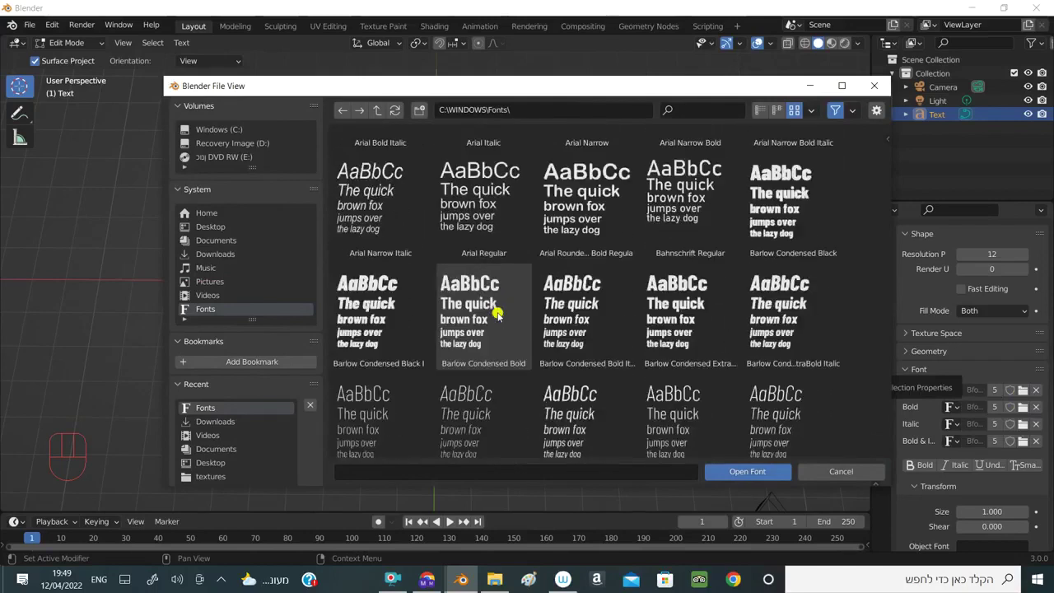
{"action": "scroll", "coordinate": [496, 314], "scroll_direction": "up", "scroll_amount": 4}
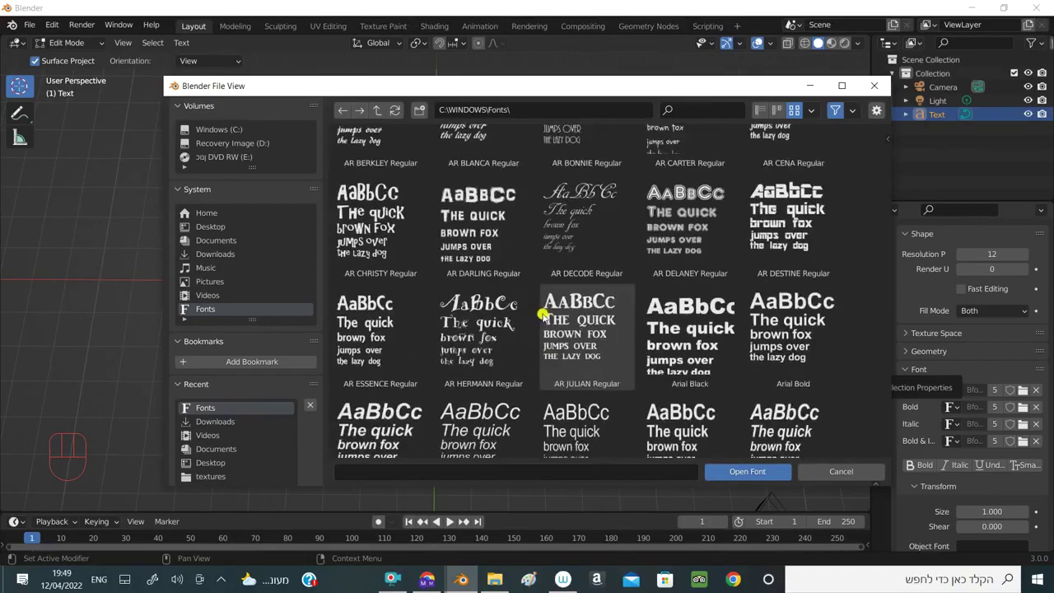
{"action": "left_click", "coordinate": [370, 227]}
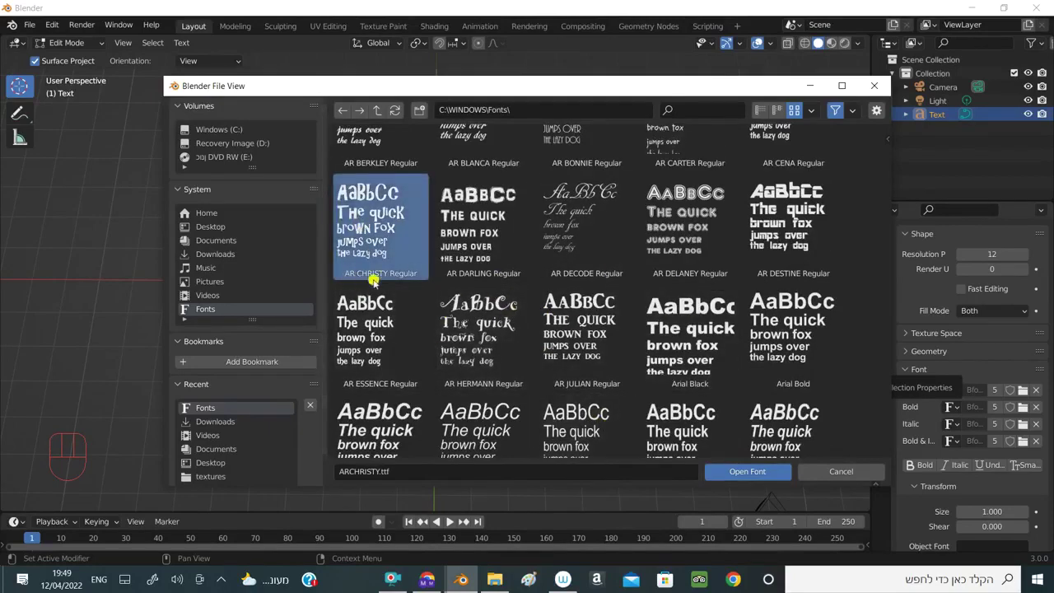
{"action": "left_click", "coordinate": [745, 471]}
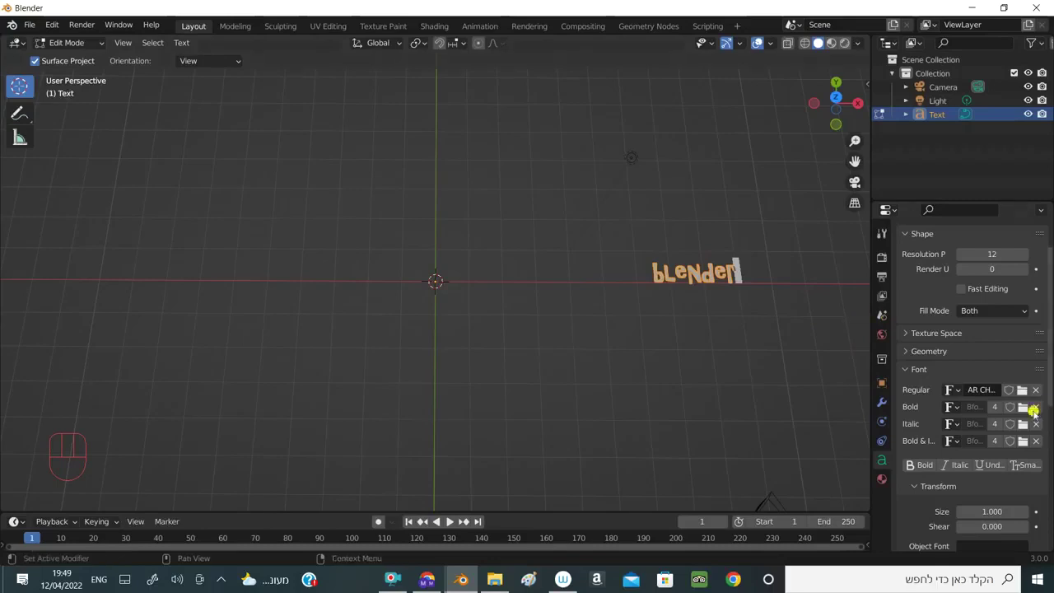
Compare Bfont and AR CHRISTY as the regular font, keeping AR CHRISTY, then go to File Explorer.
{"action": "left_click", "coordinate": [953, 390]}
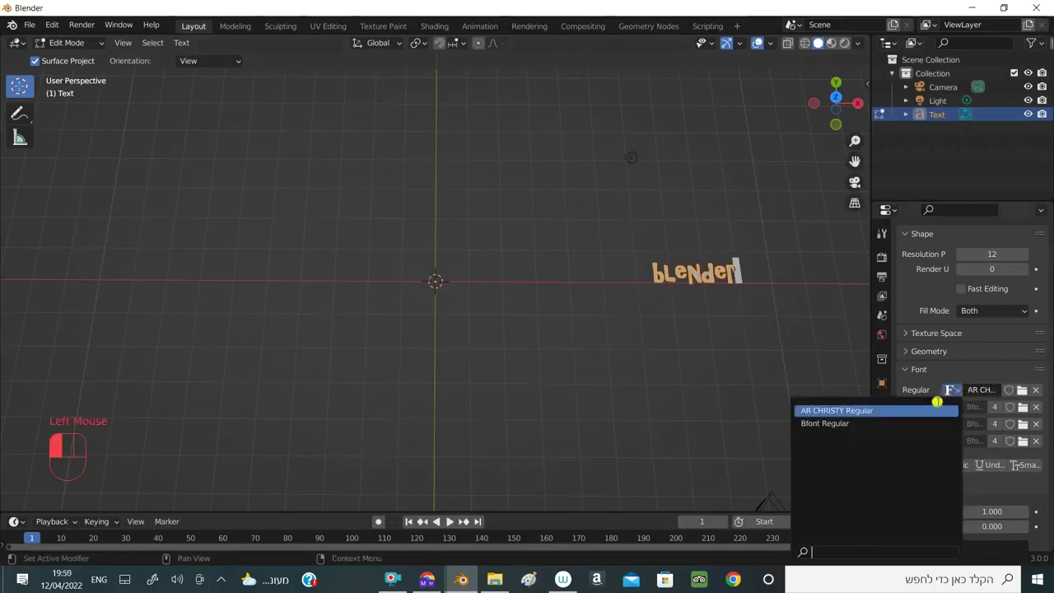
{"action": "left_click", "coordinate": [860, 412]}
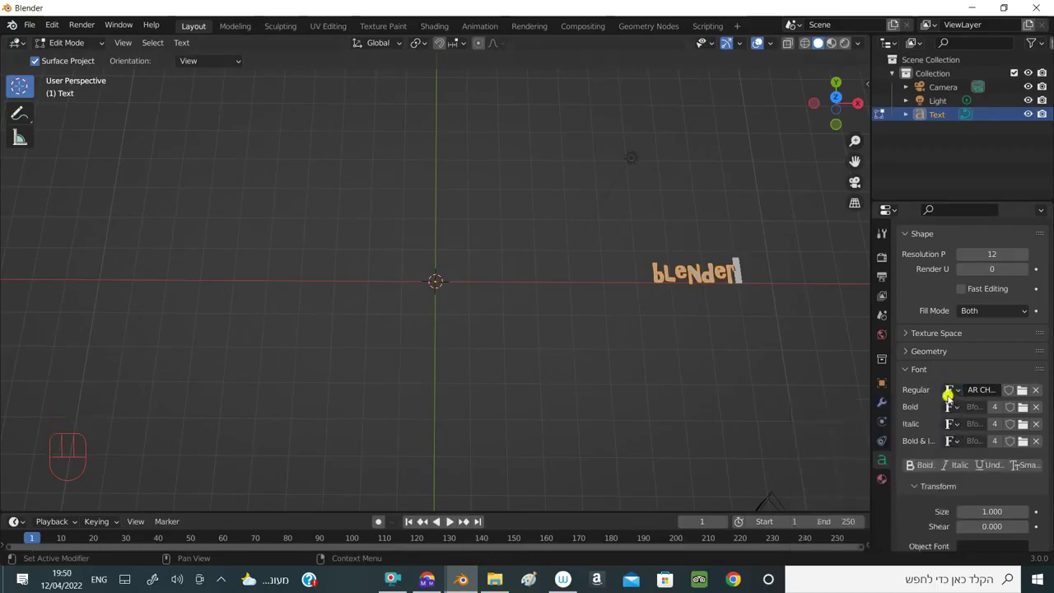
{"action": "left_click", "coordinate": [954, 389]}
{"action": "left_click", "coordinate": [907, 424]}
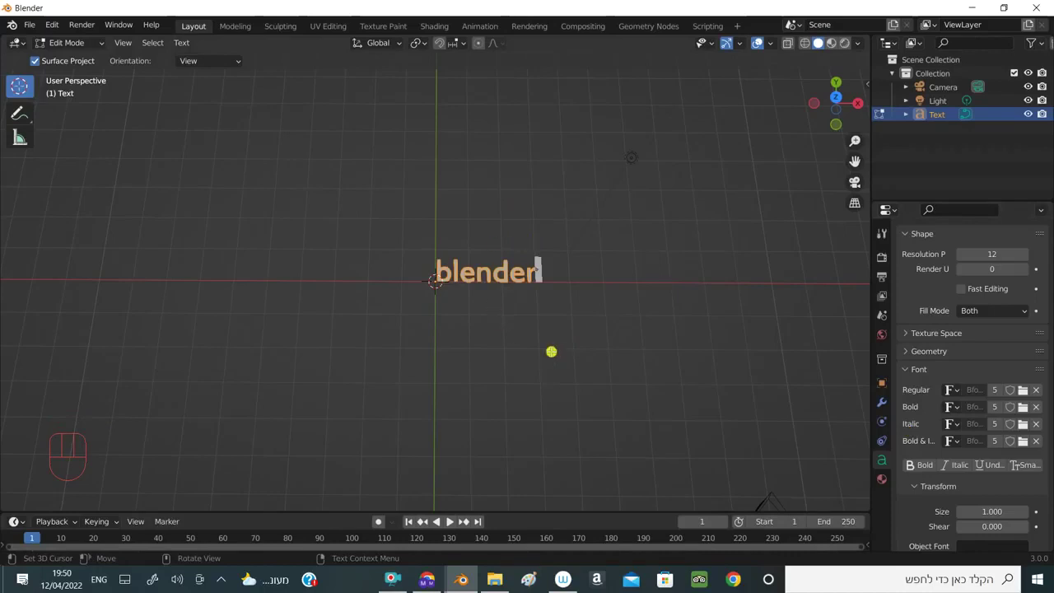
{"action": "left_click", "coordinate": [953, 388]}
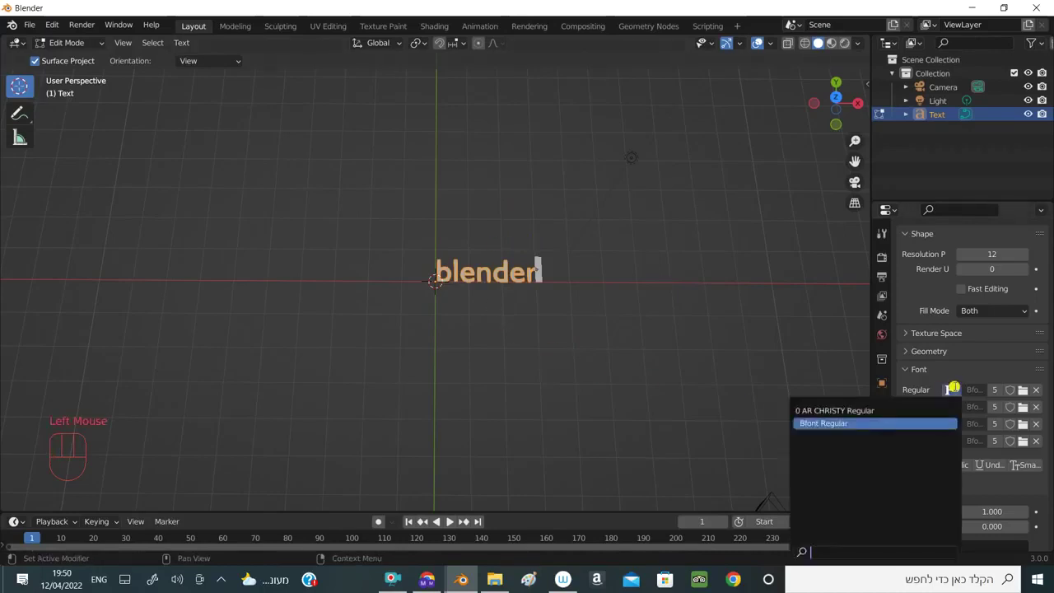
{"action": "left_click", "coordinate": [869, 410]}
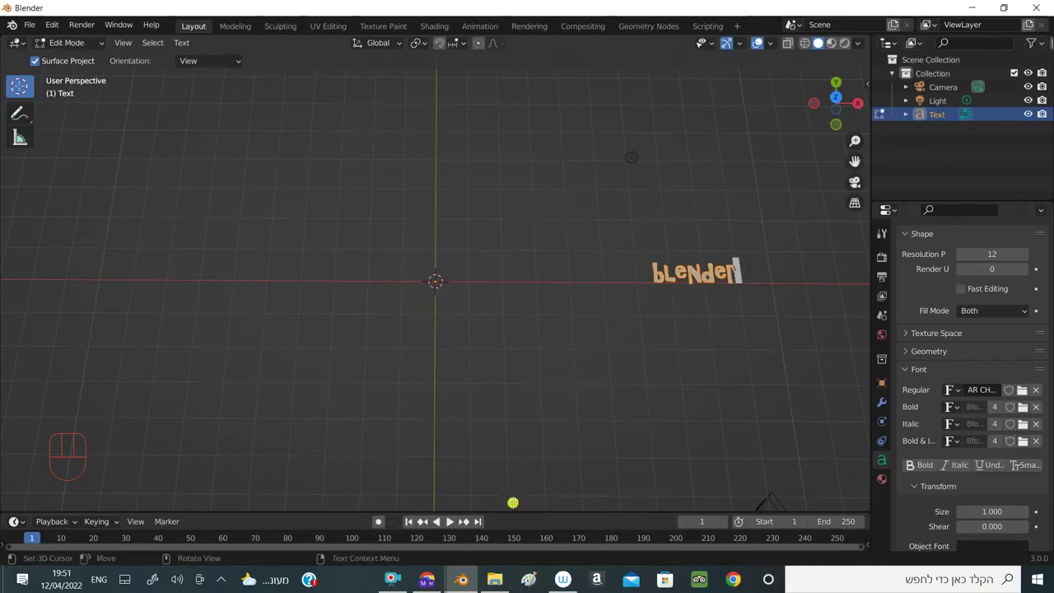
{"action": "left_click", "coordinate": [499, 580]}
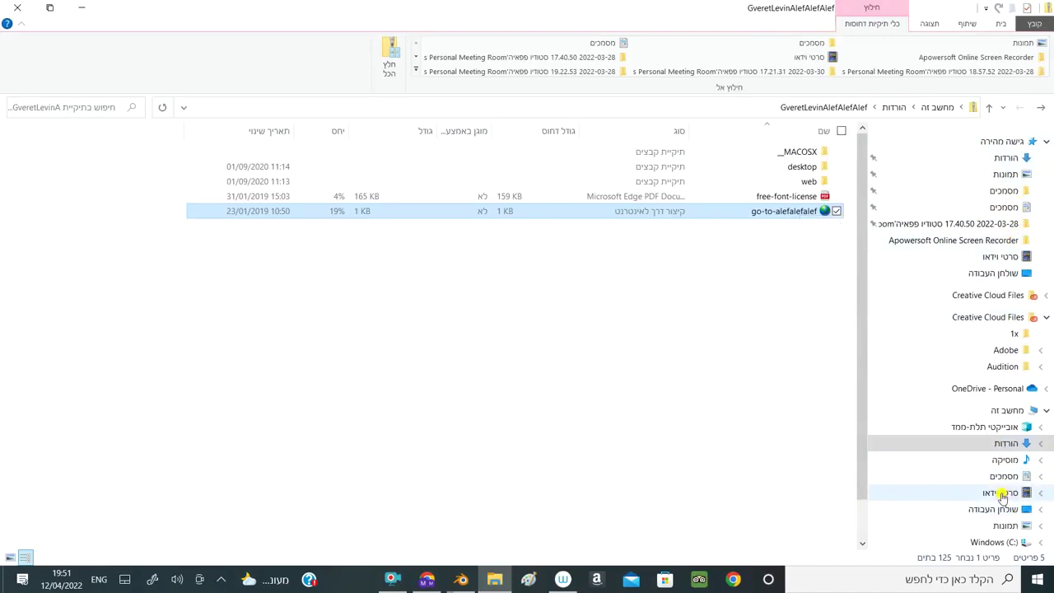
Search the C:\Windows folder for 'font' to locate the Fonts folder.
{"action": "scroll", "coordinate": [1001, 493], "scroll_direction": "down", "scroll_amount": 2}
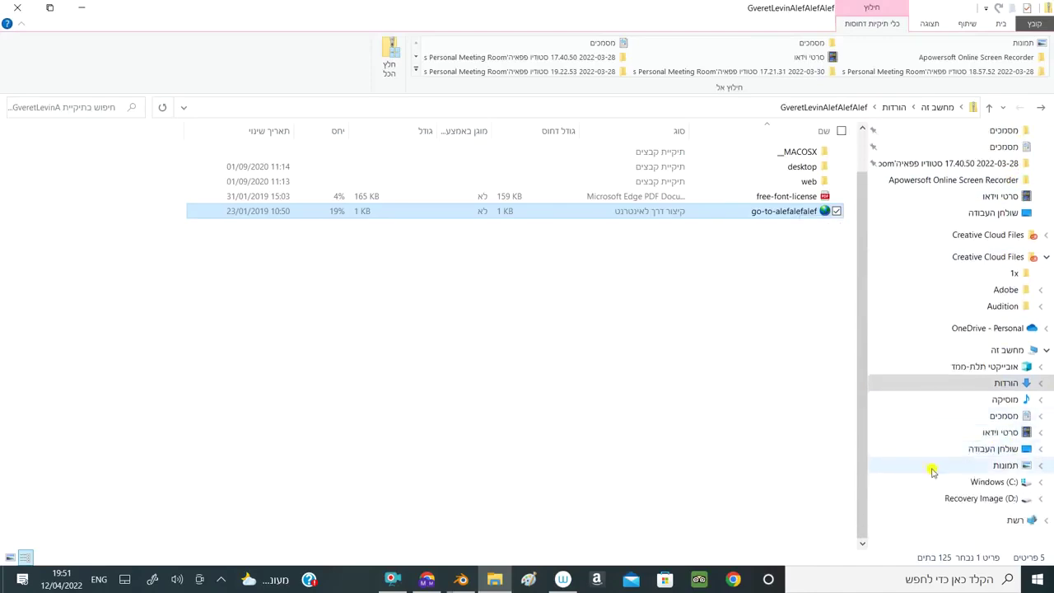
{"action": "left_click", "coordinate": [991, 483]}
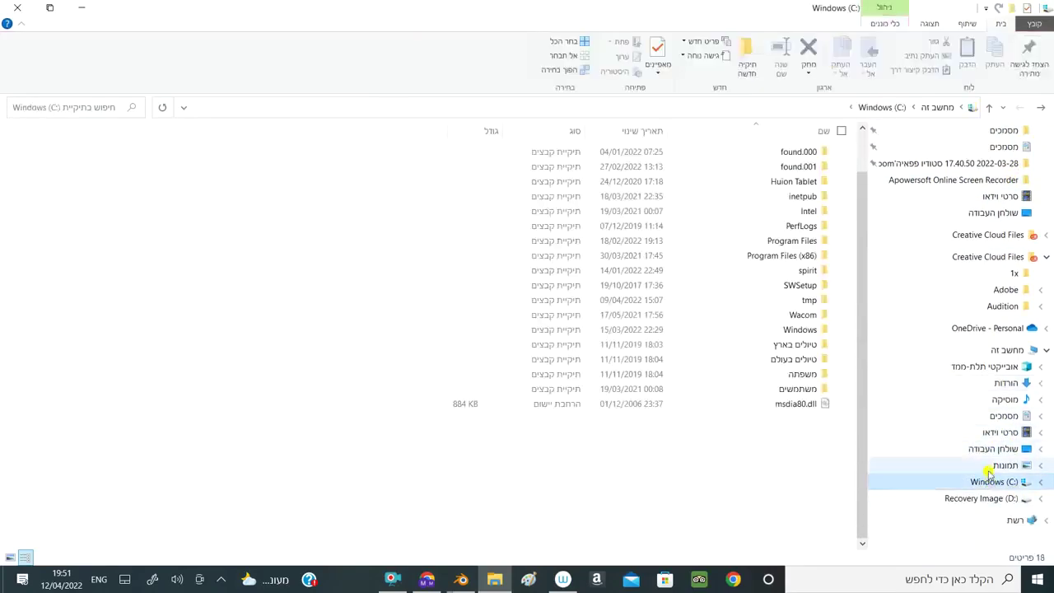
{"action": "double_click", "coordinate": [733, 331]}
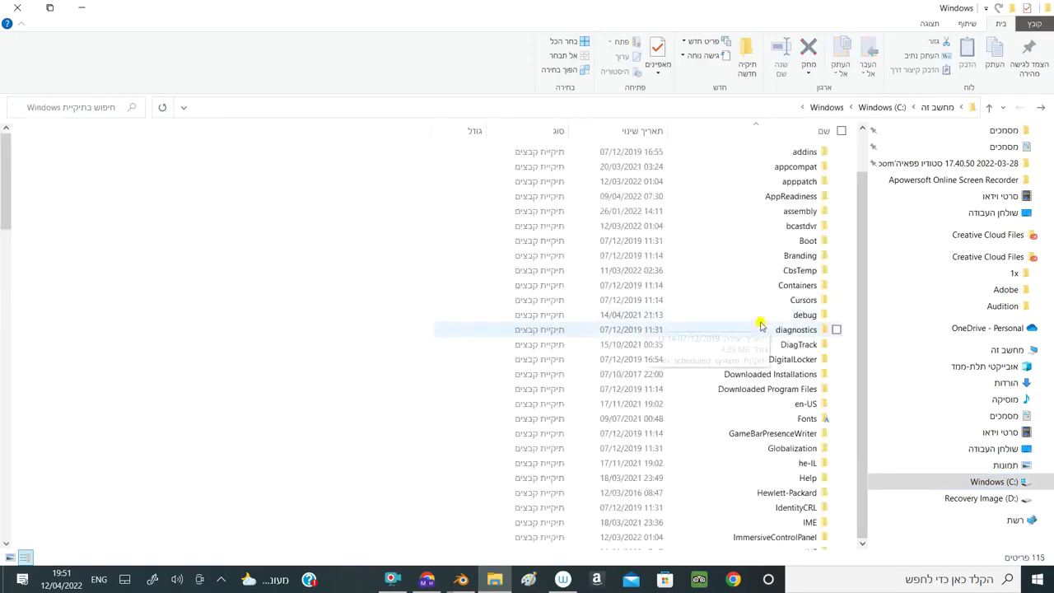
{"action": "left_click", "coordinate": [90, 108]}
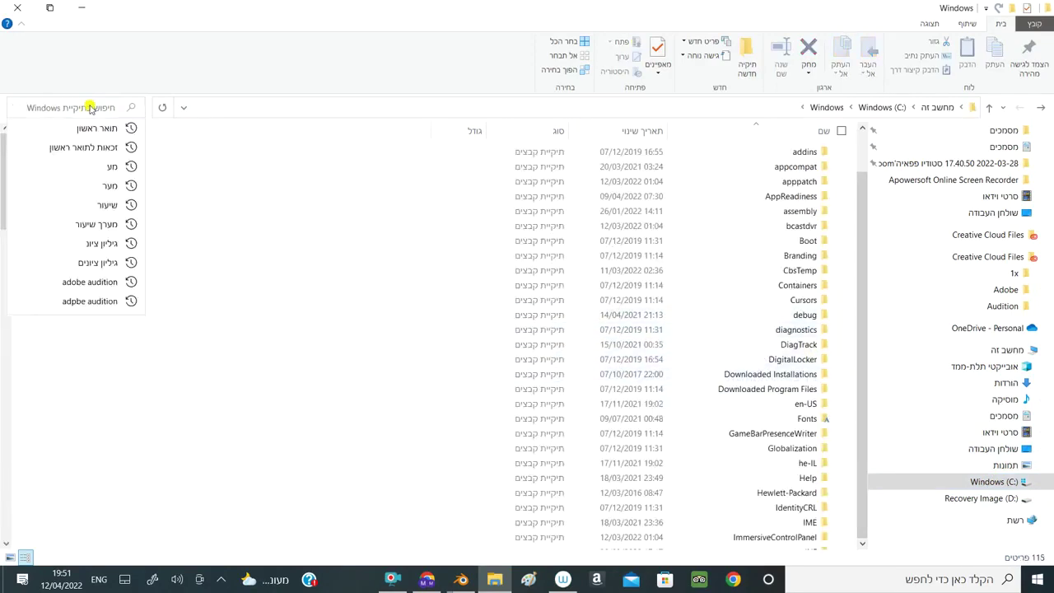
{"action": "type", "text": "font"}
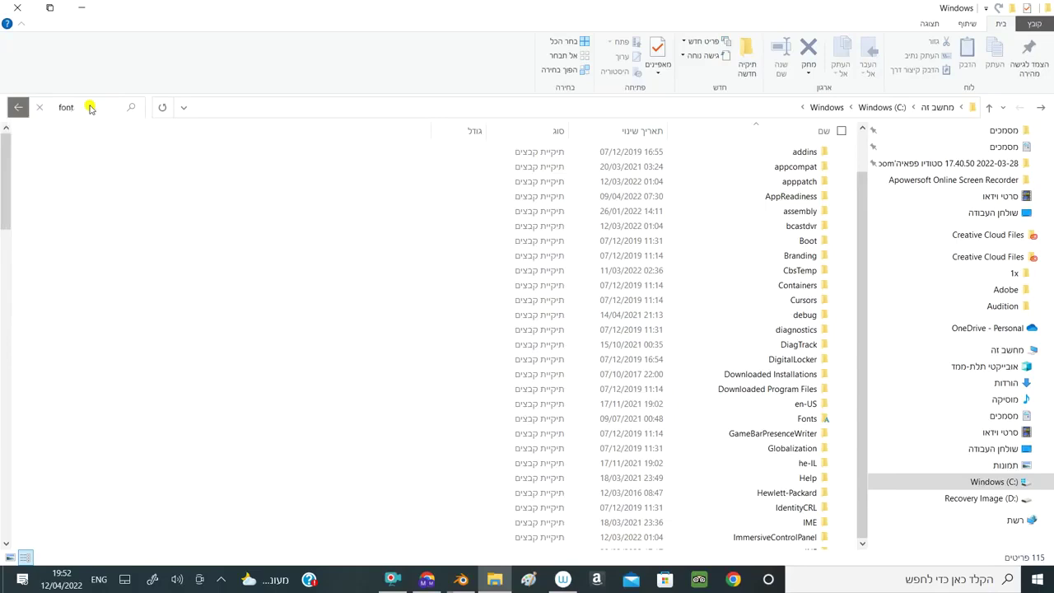
{"action": "key", "text": "Tab"}
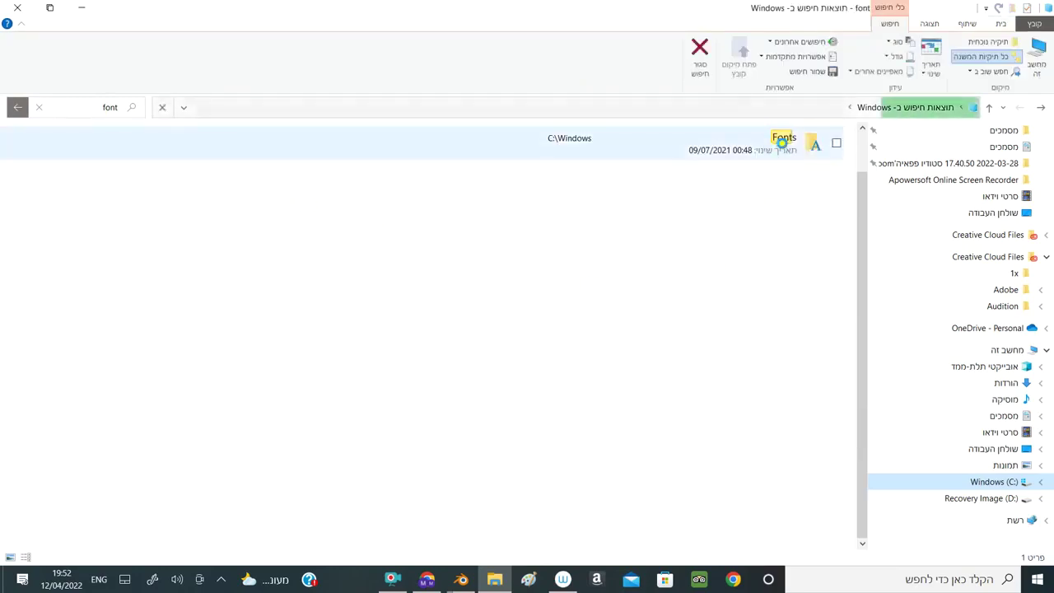
Open the Fonts folder from the results and scroll through the installed fonts.
{"action": "left_click", "coordinate": [781, 146]}
{"action": "double_click", "coordinate": [781, 147]}
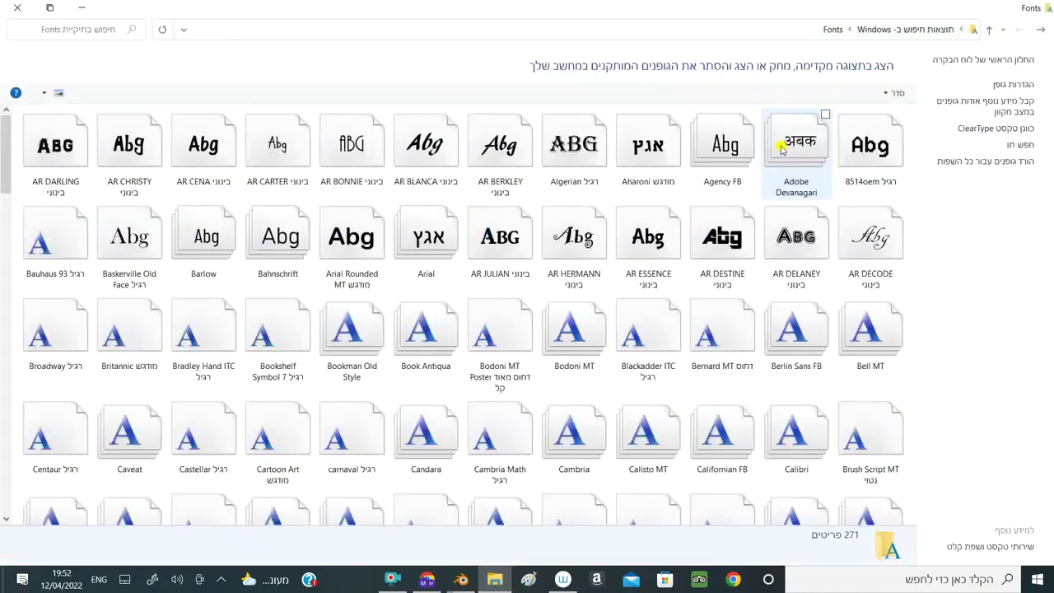
{"action": "scroll", "coordinate": [782, 148], "scroll_direction": "down", "scroll_amount": 10}
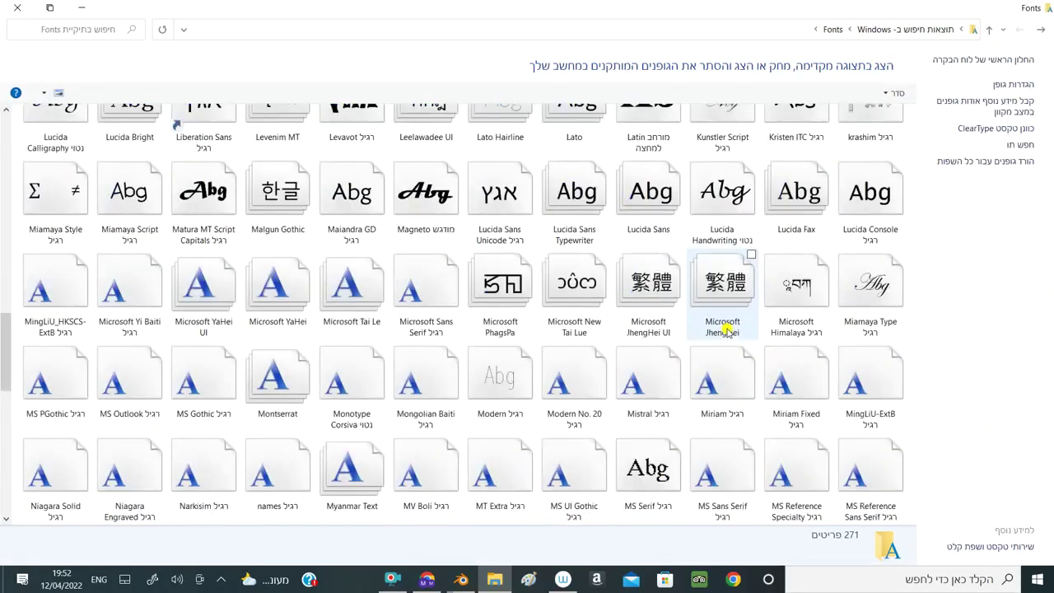
{"action": "scroll", "coordinate": [730, 325], "scroll_direction": "up", "scroll_amount": 5}
{"action": "scroll", "coordinate": [728, 331], "scroll_direction": "up", "scroll_amount": 5}
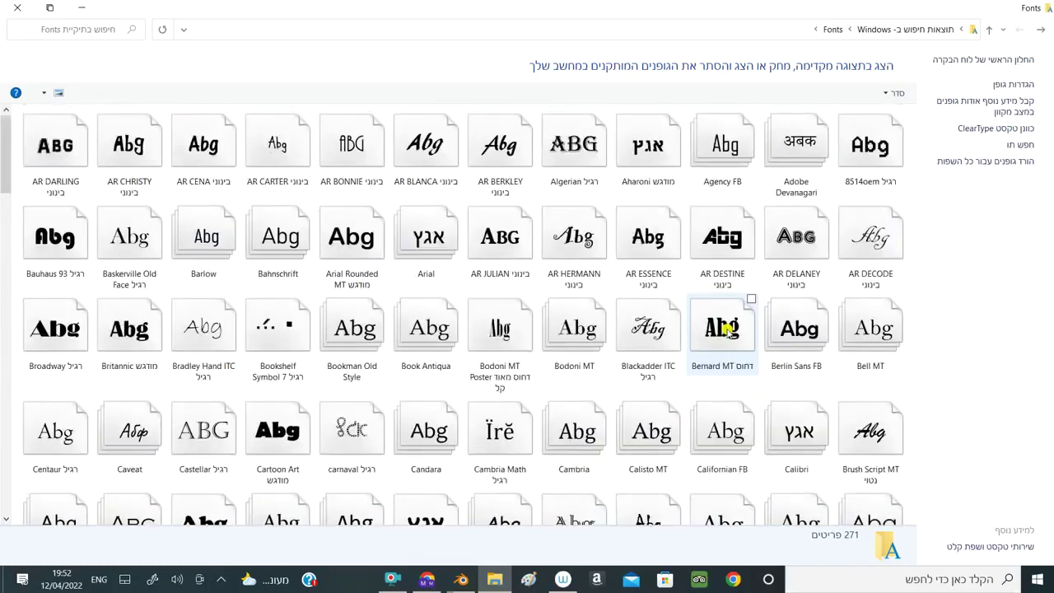
{"action": "scroll", "coordinate": [727, 330], "scroll_direction": "down", "scroll_amount": 5}
{"action": "scroll", "coordinate": [728, 331], "scroll_direction": "up", "scroll_amount": 5}
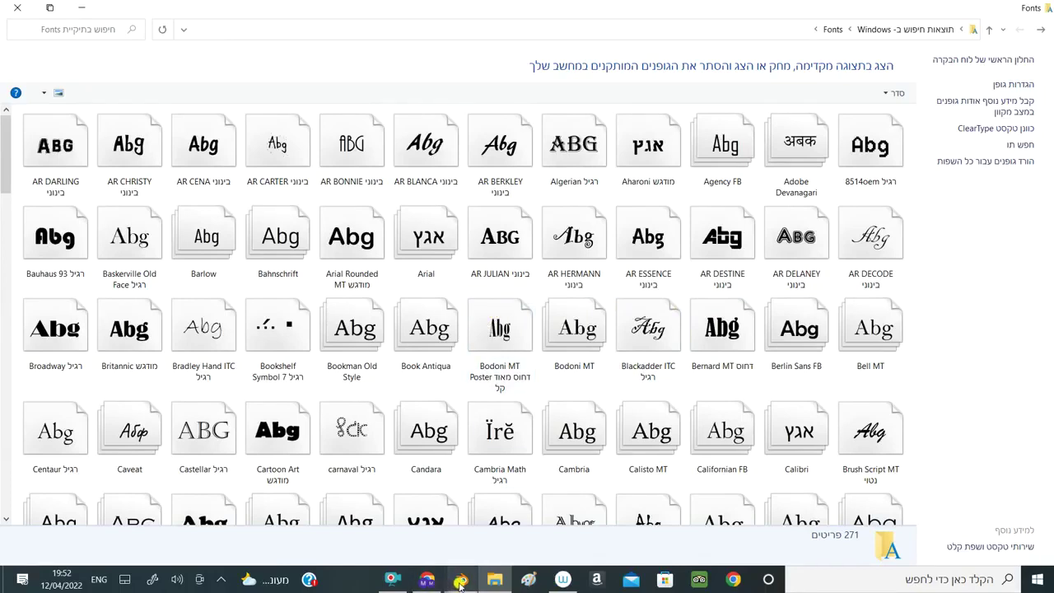
Return to Blender and cancel the close prompt to keep it open.
{"action": "mouse_move", "coordinate": [464, 582]}
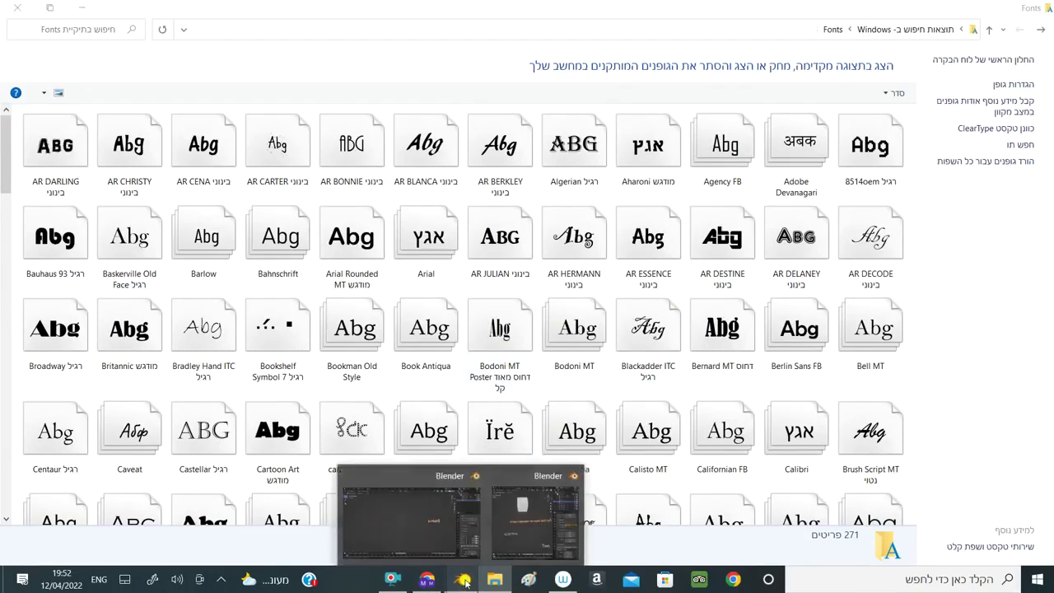
{"action": "left_click", "coordinate": [442, 541]}
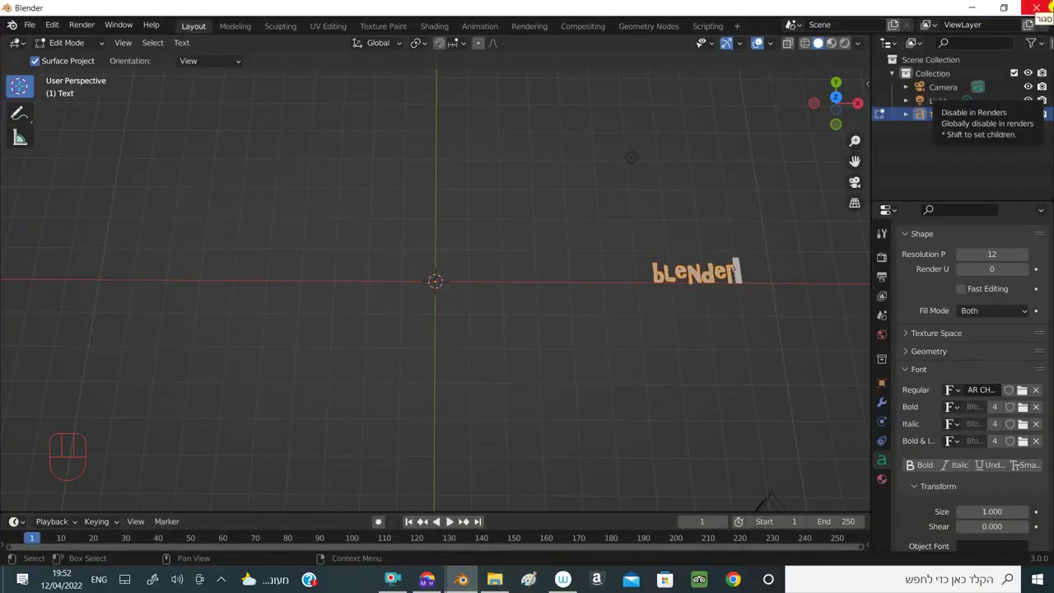
{"action": "left_click", "coordinate": [1036, 8]}
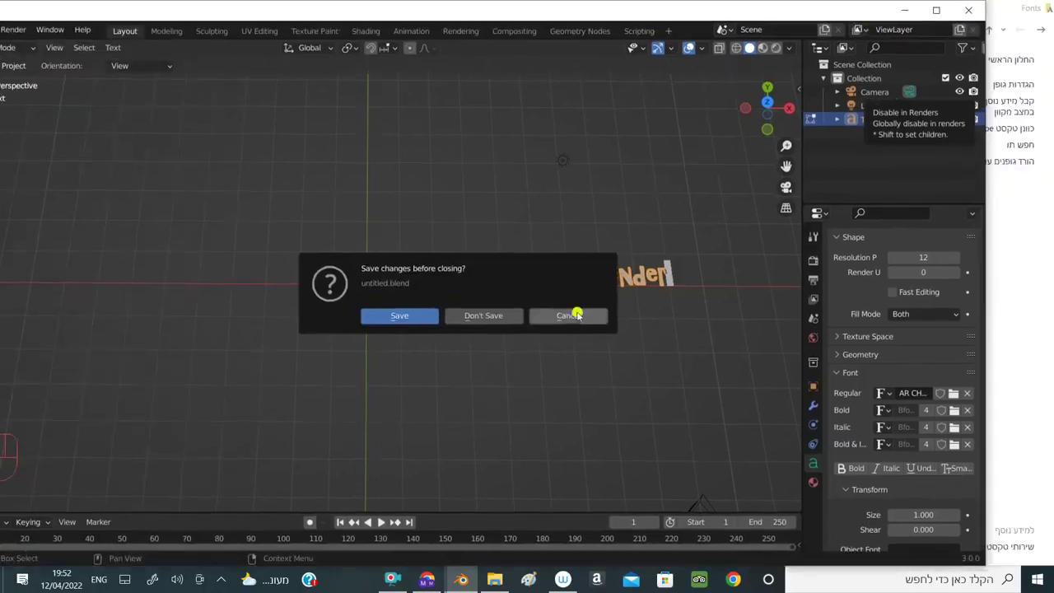
{"action": "left_click", "coordinate": [568, 316]}
Resize and place Blender beside the Fonts folder, then browse for the regular font file.
{"action": "left_click_drag", "start_coordinate": [802, 12], "coordinate": [654, 86]}
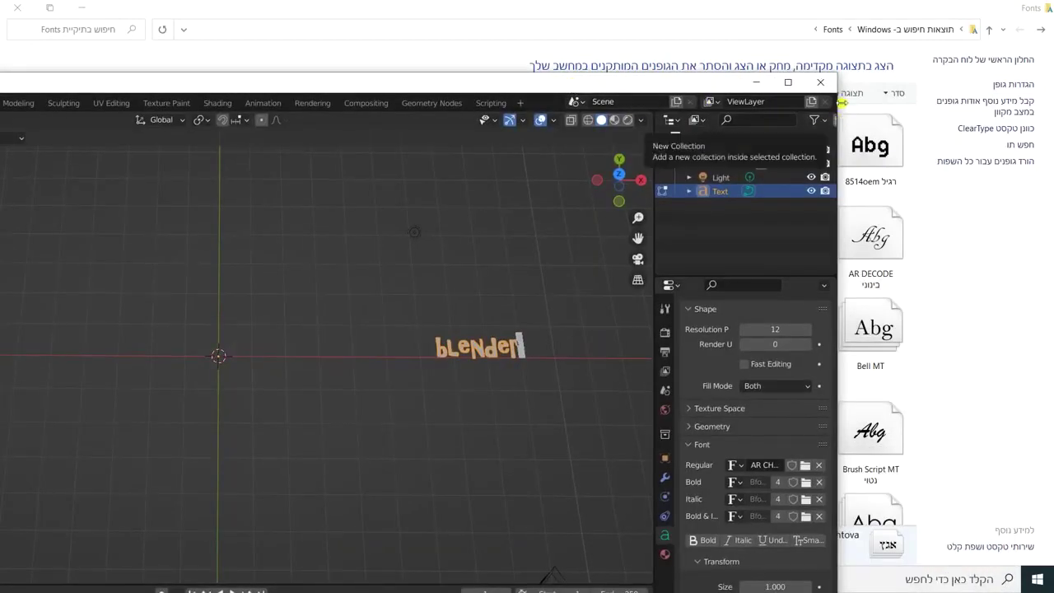
{"action": "left_click_drag", "start_coordinate": [836, 102], "coordinate": [489, 159]}
{"action": "left_click_drag", "start_coordinate": [329, 83], "coordinate": [930, 29]}
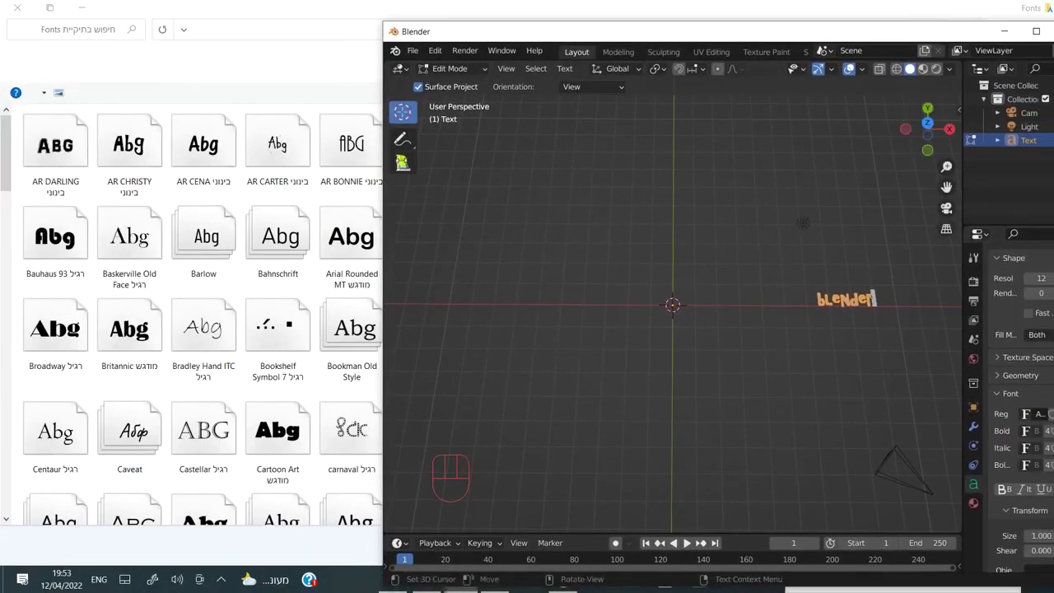
{"action": "left_click_drag", "start_coordinate": [523, 32], "coordinate": [550, 38]}
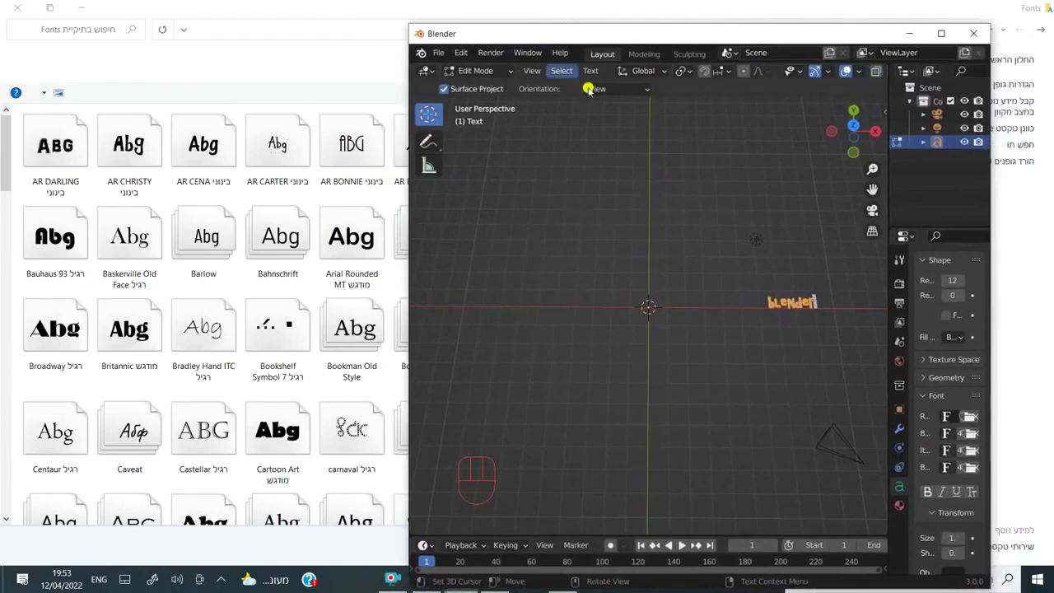
{"action": "left_click", "coordinate": [970, 417]}
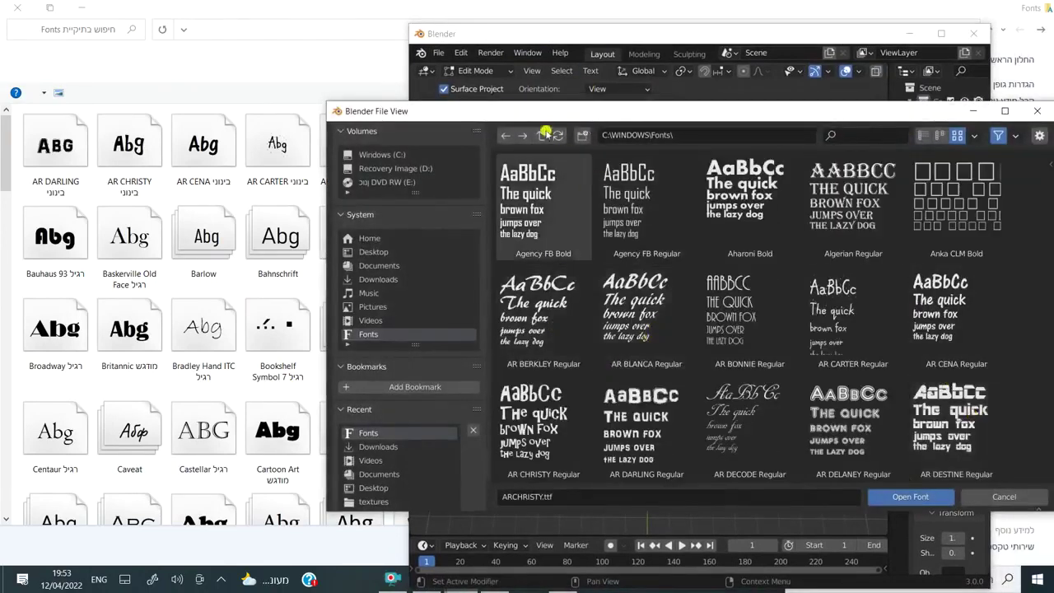
Drag Arial from the Fonts folder into the font browser and load ARIAL.TTF as the regular font.
{"action": "left_click_drag", "start_coordinate": [478, 108], "coordinate": [569, 101]}
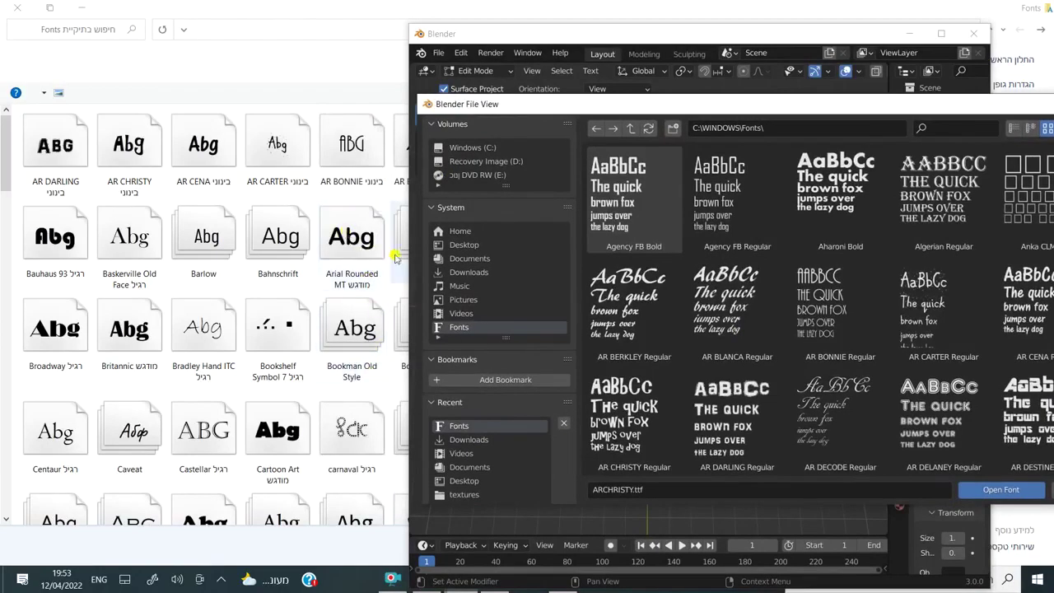
{"action": "left_click_drag", "start_coordinate": [467, 35], "coordinate": [556, 43]}
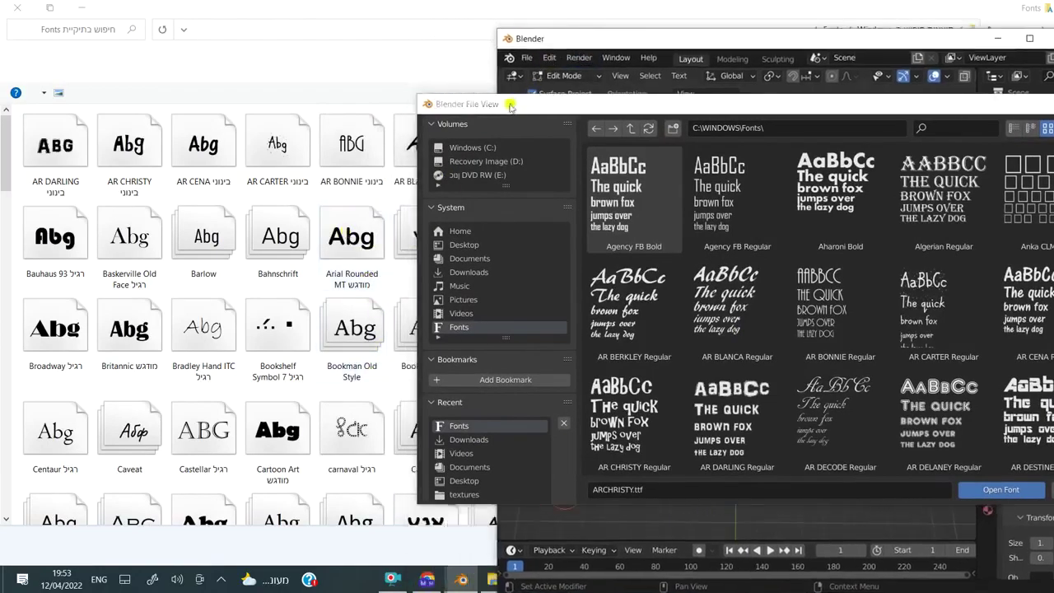
{"action": "left_click_drag", "start_coordinate": [508, 104], "coordinate": [619, 99]}
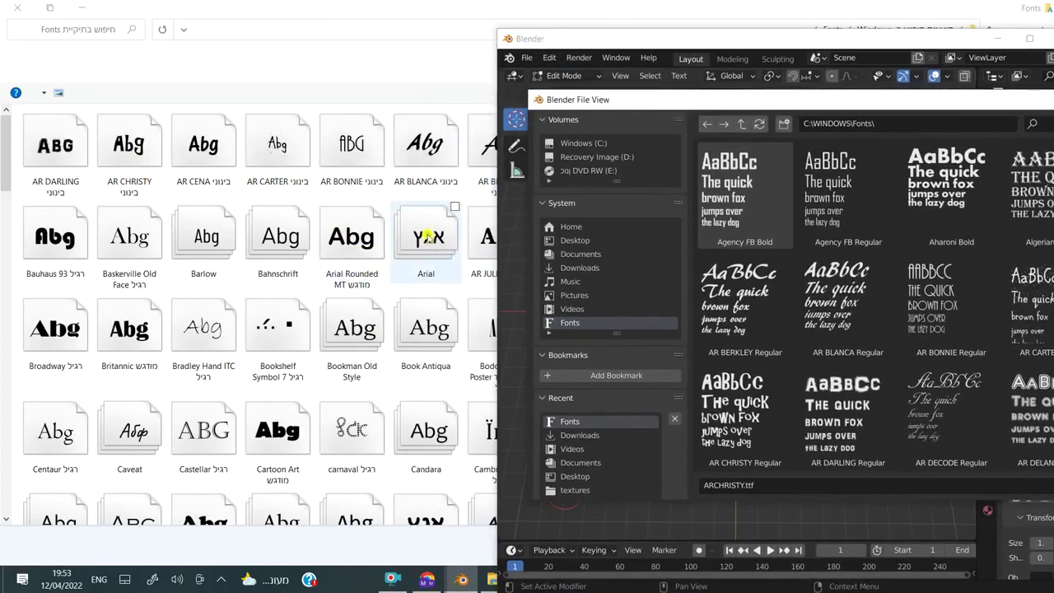
{"action": "left_click_drag", "start_coordinate": [420, 243], "coordinate": [793, 379]}
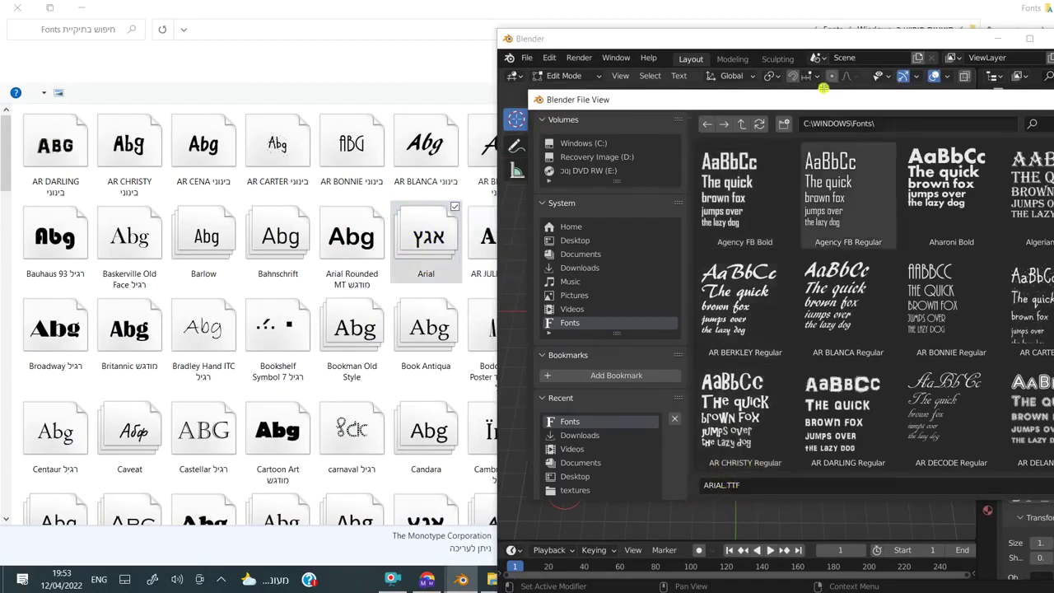
{"action": "left_click_drag", "start_coordinate": [829, 41], "coordinate": [458, 14]}
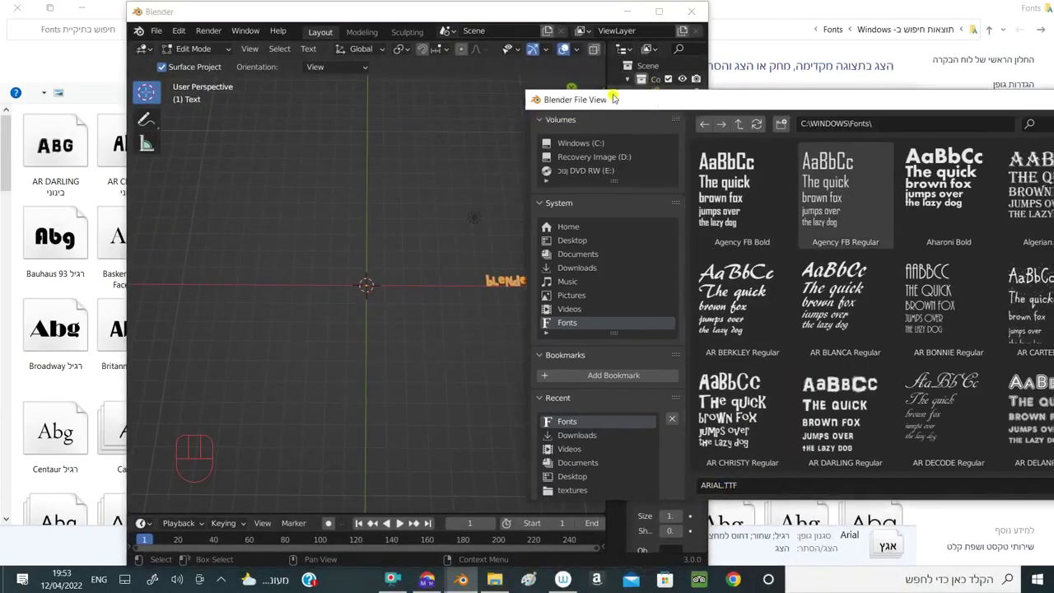
{"action": "left_click_drag", "start_coordinate": [662, 103], "coordinate": [243, 66]}
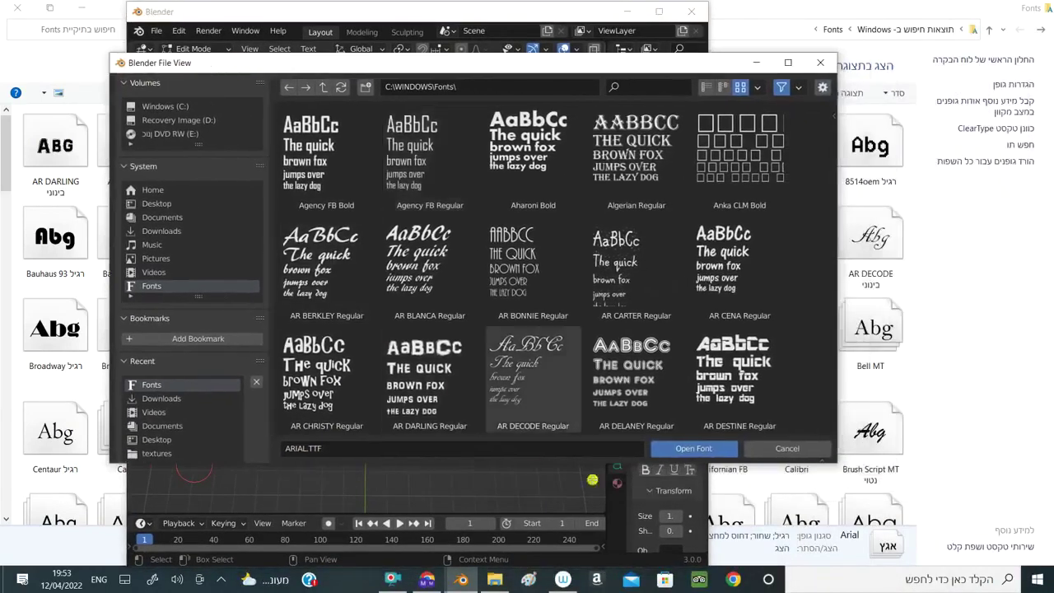
{"action": "left_click", "coordinate": [675, 449]}
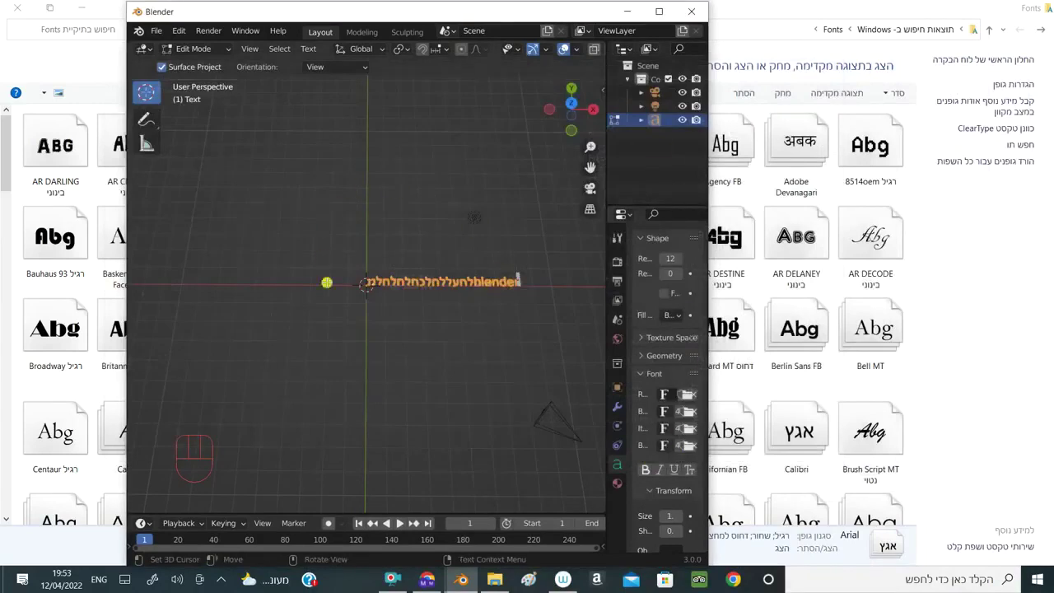
Maximize the Blender window so it covers the Fonts folder.
{"action": "left_click", "coordinate": [659, 12]}
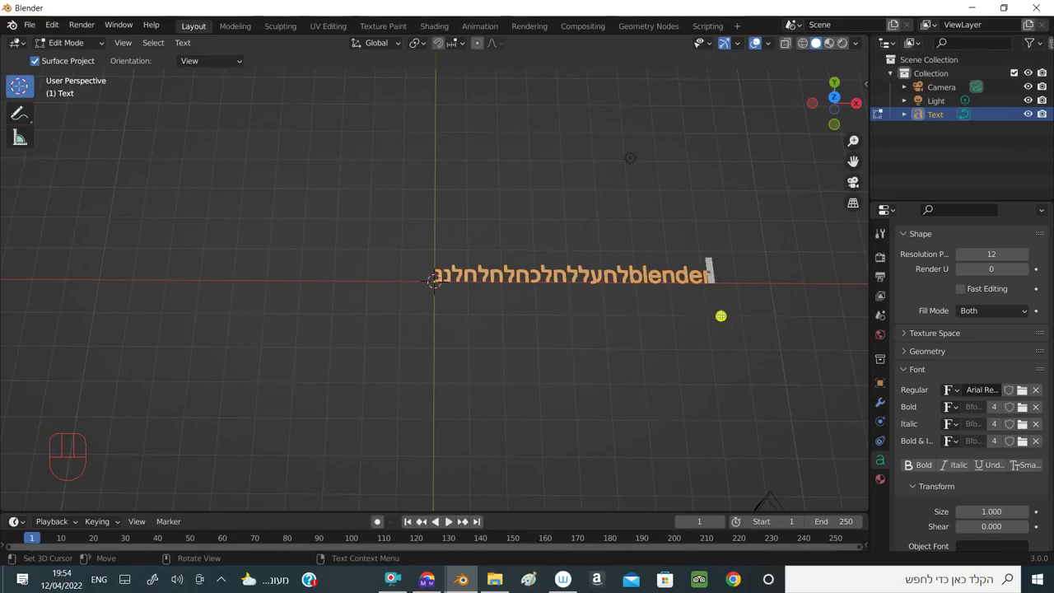
Set the 3D text's Paragraph horizontal alignment to Right and type a few characters after 'blender'.
{"action": "double_click", "coordinate": [881, 461]}
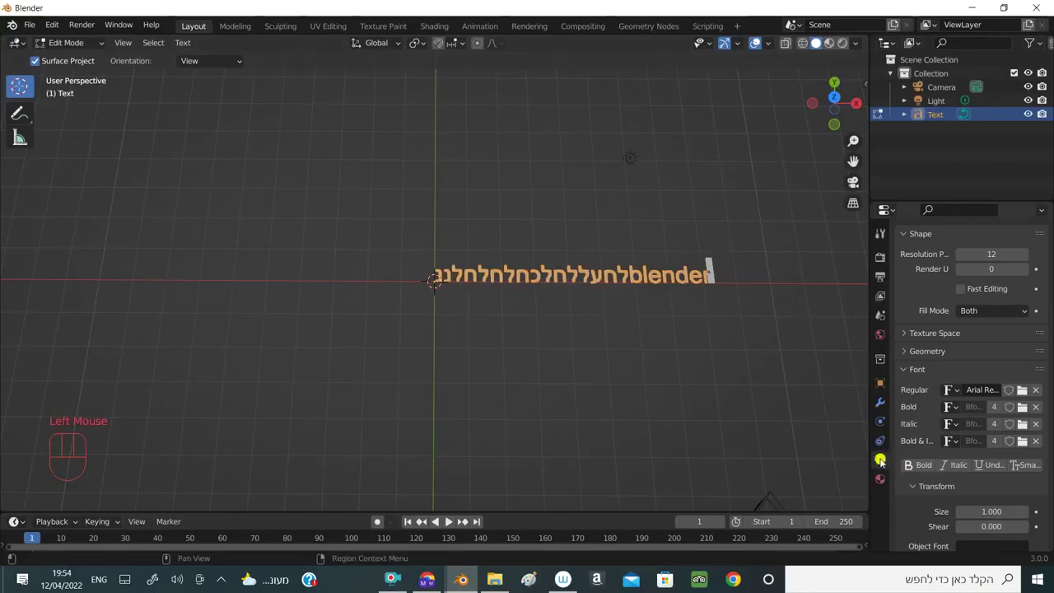
{"action": "scroll", "coordinate": [954, 435], "scroll_direction": "down", "scroll_amount": 7}
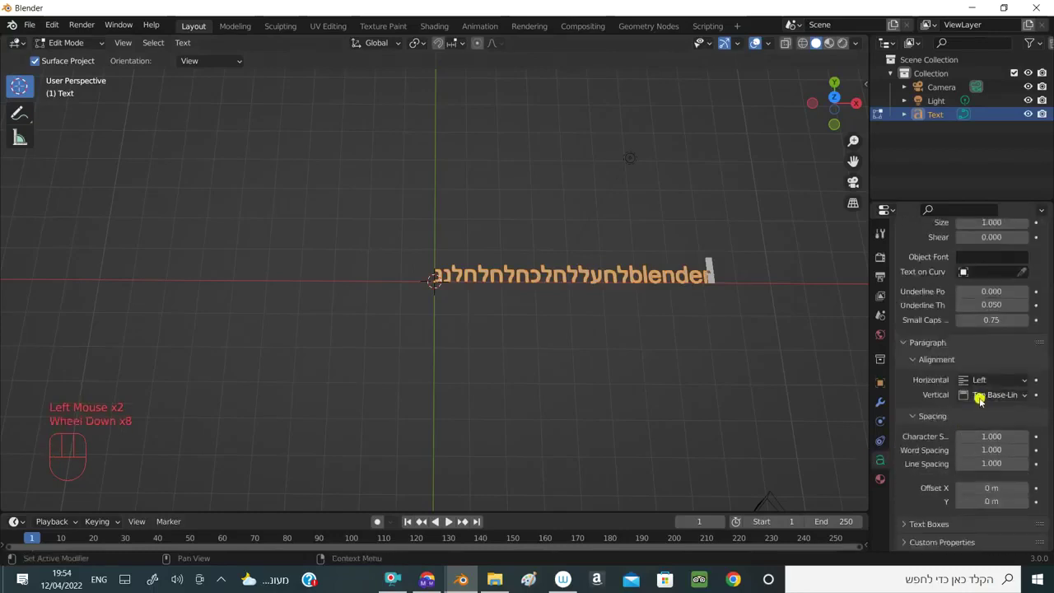
{"action": "left_click", "coordinate": [1019, 379]}
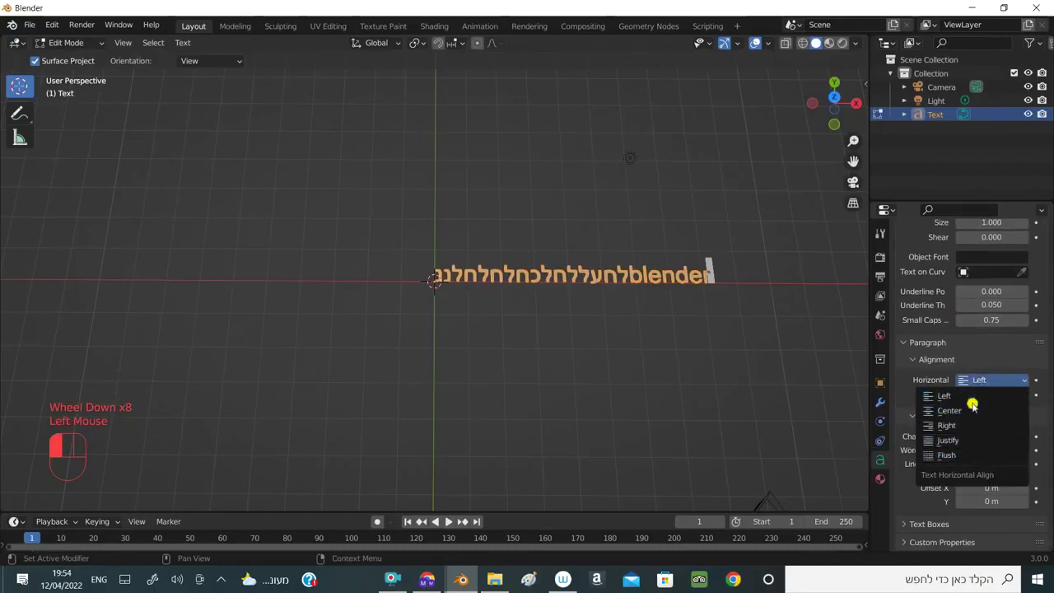
{"action": "left_click", "coordinate": [965, 426]}
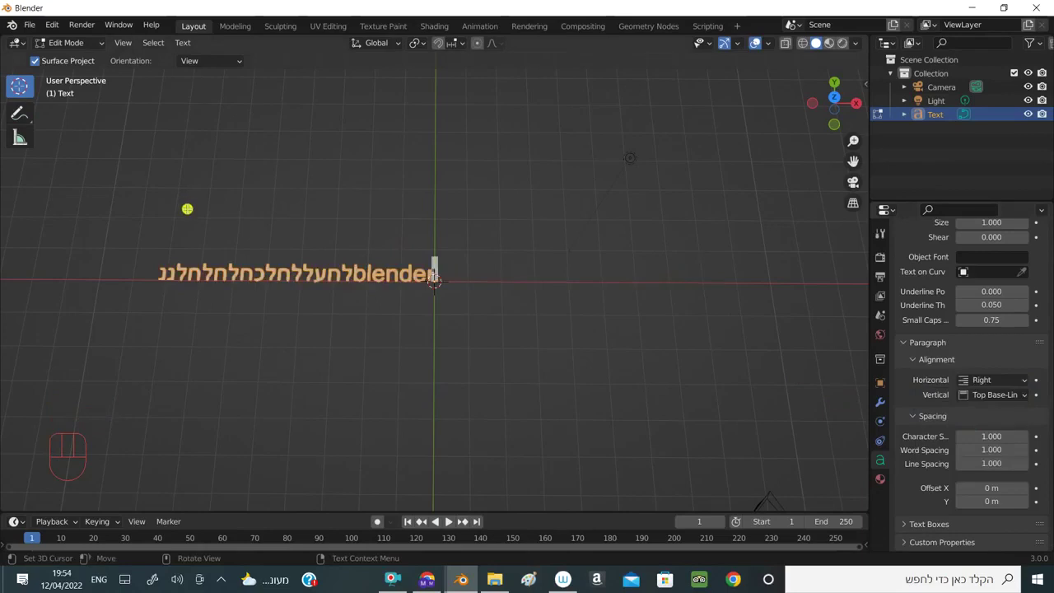
{"action": "type", "text": ".uf"}
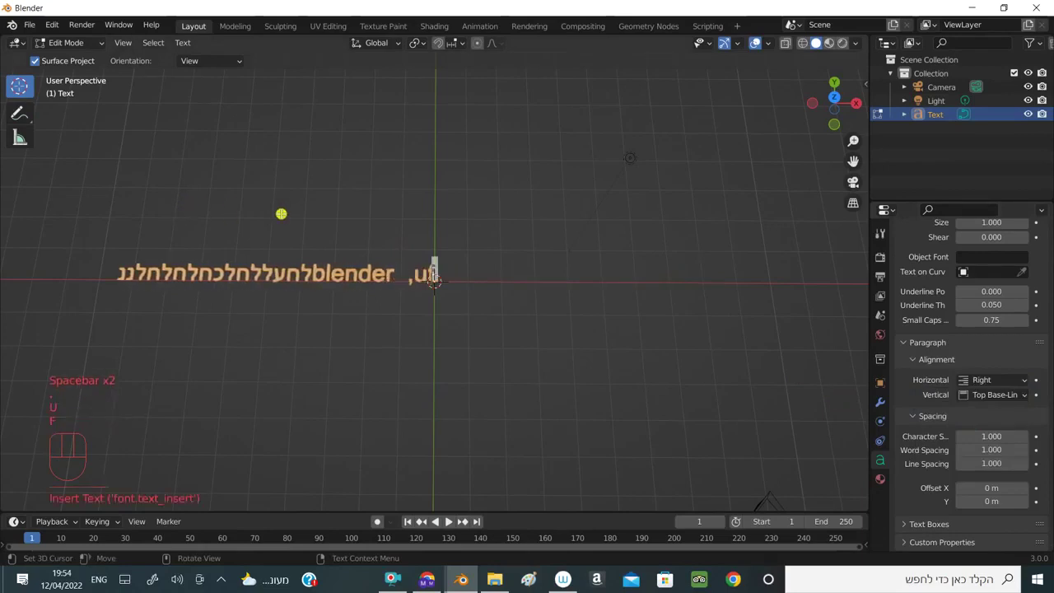
{"action": "type", "text": "b"}
Replace the stray characters with the Hebrew words 'תוכנת בלנדר' after 'blender'.
{"action": "key", "text": "BackSpace"}
{"action": "key", "text": "BackSpace"}
{"action": "key", "text": "BackSpace"}
{"action": "key", "text": "BackSpace"}
{"action": "key", "text": "BackSpace"}
{"action": "key", "text": "BackSpace"}
{"action": "key", "text": "shift+alt"}
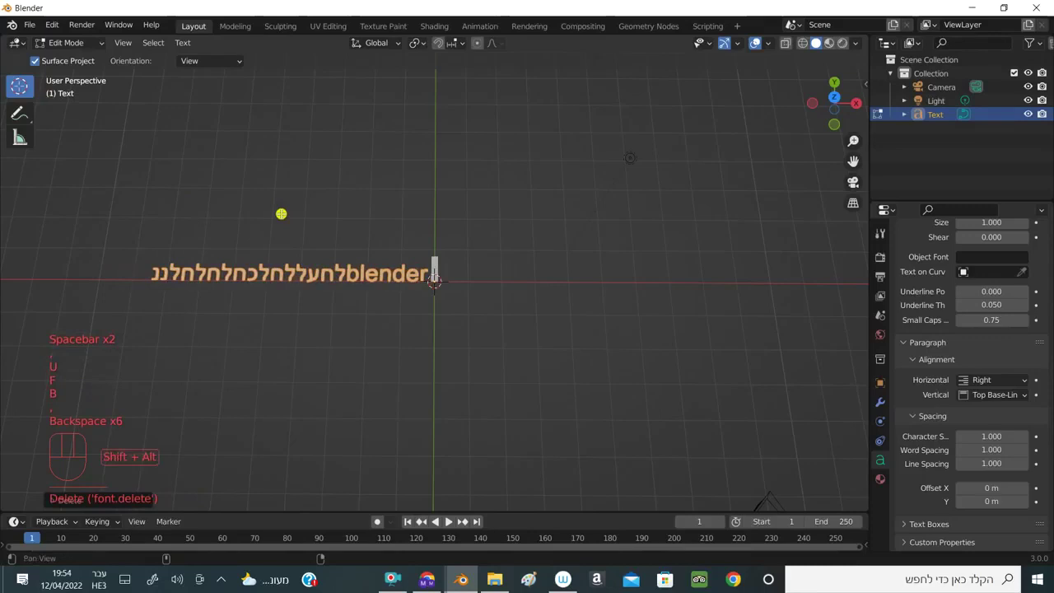
{"action": "type", "text": "תוכנ"}
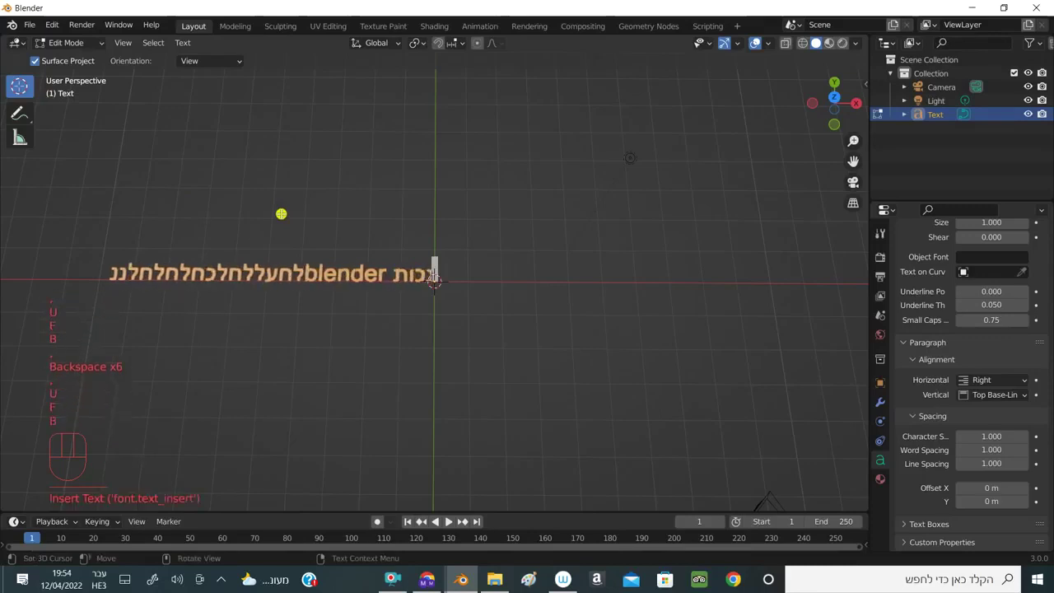
{"action": "key", "text": "BackSpace"}
{"action": "type", "text": "נת בלנדר"}
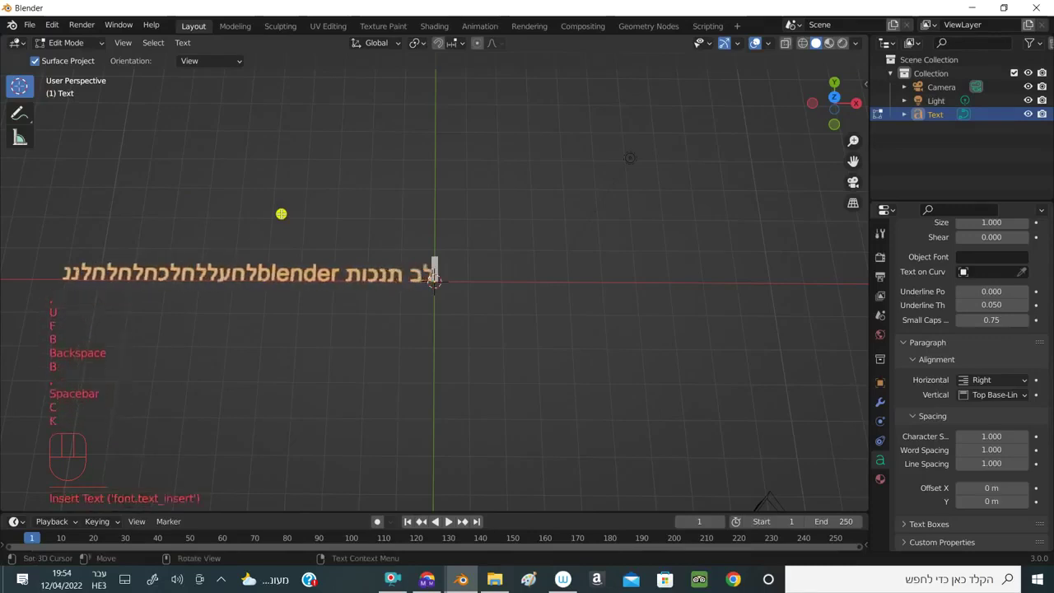